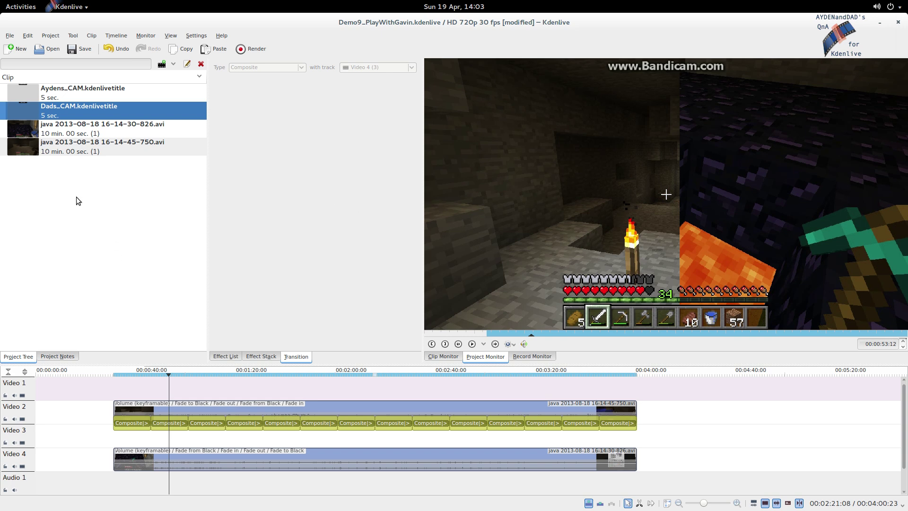
Step: View the project settings and close them without making changes
click(51, 36)
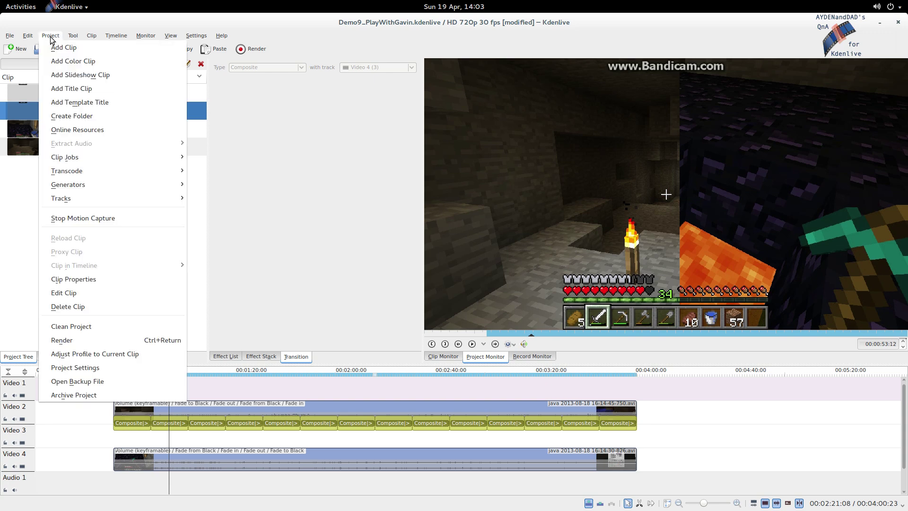
click(75, 368)
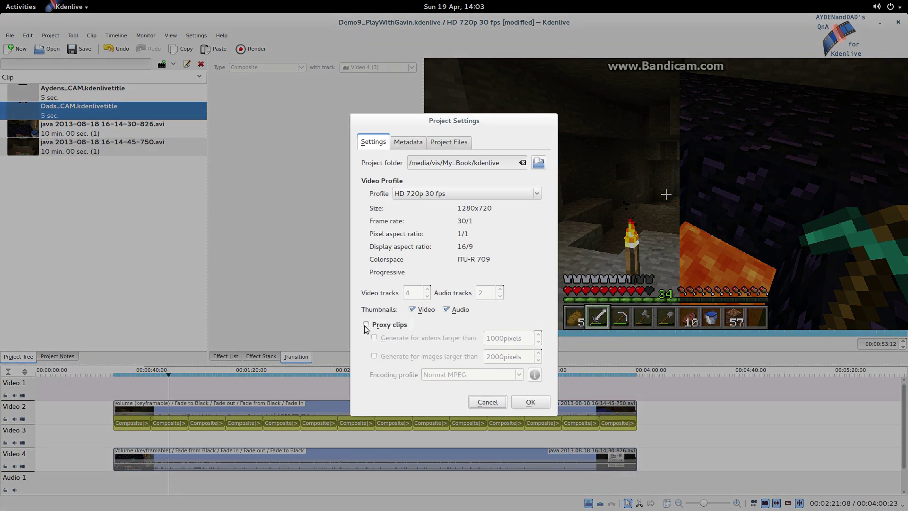
click(487, 403)
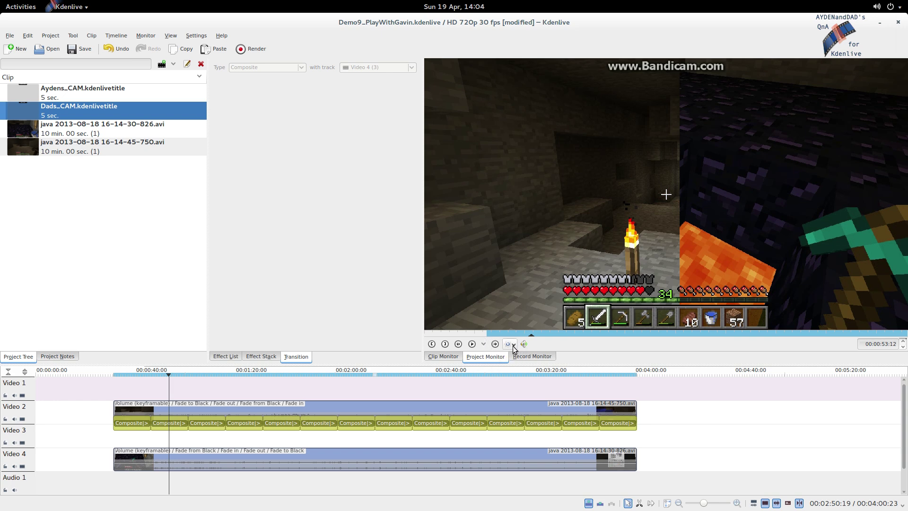
Step: Extract the current monitor frame as SplitScreen_BG.png into My_Book > Tuts > Kdenlive > Demo
click(514, 346)
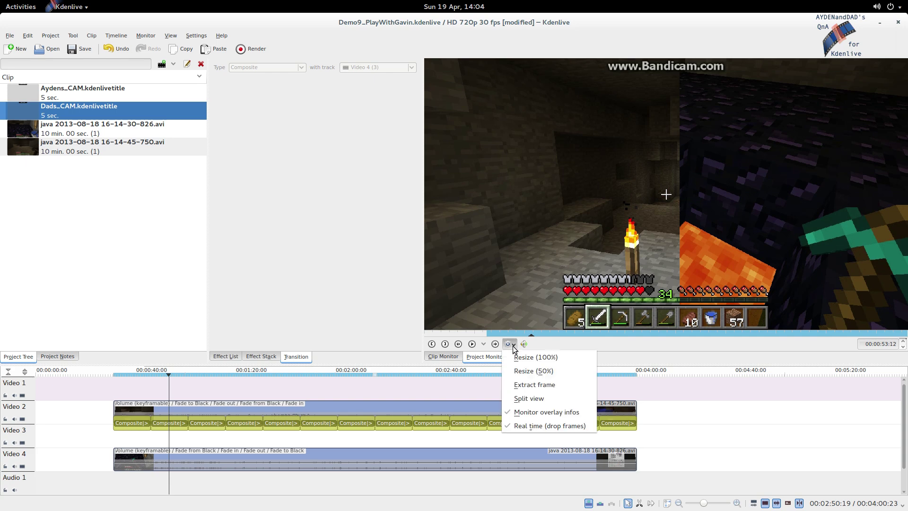
click(530, 386)
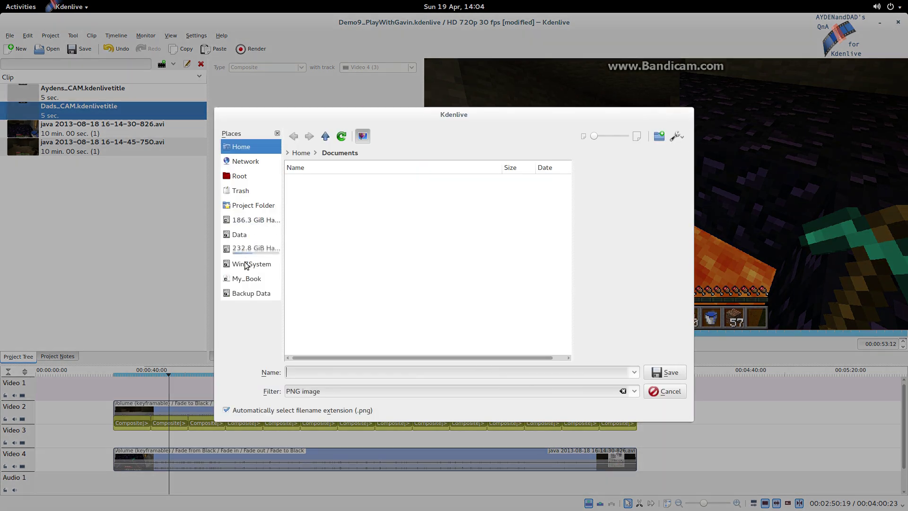
click(247, 277)
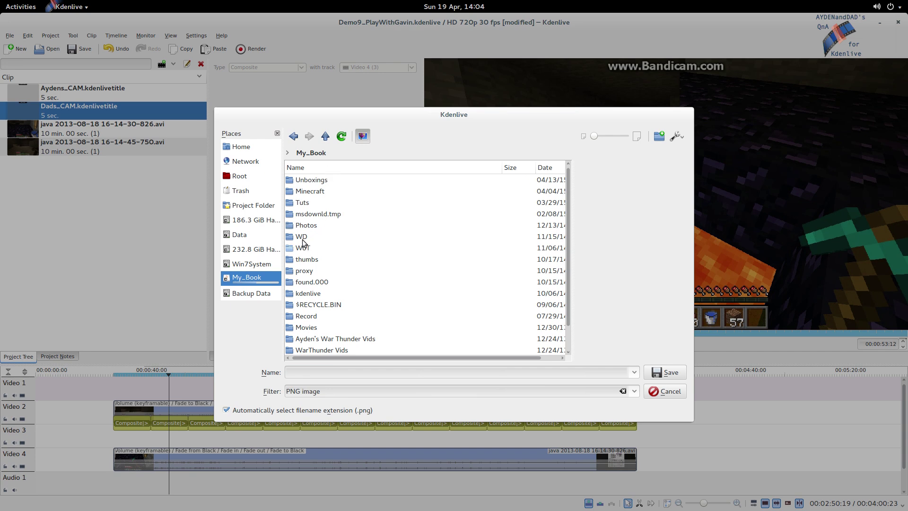
click(305, 202)
click(309, 179)
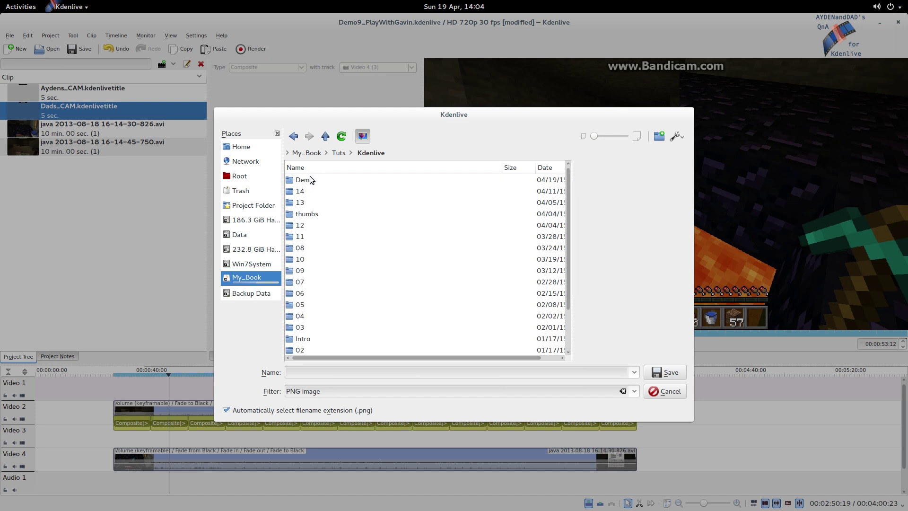
click(311, 181)
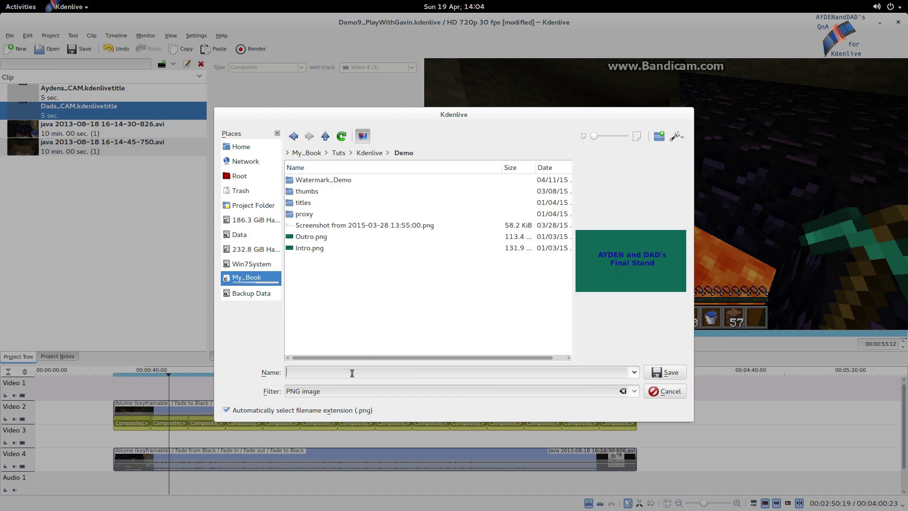
text(SplitSc)
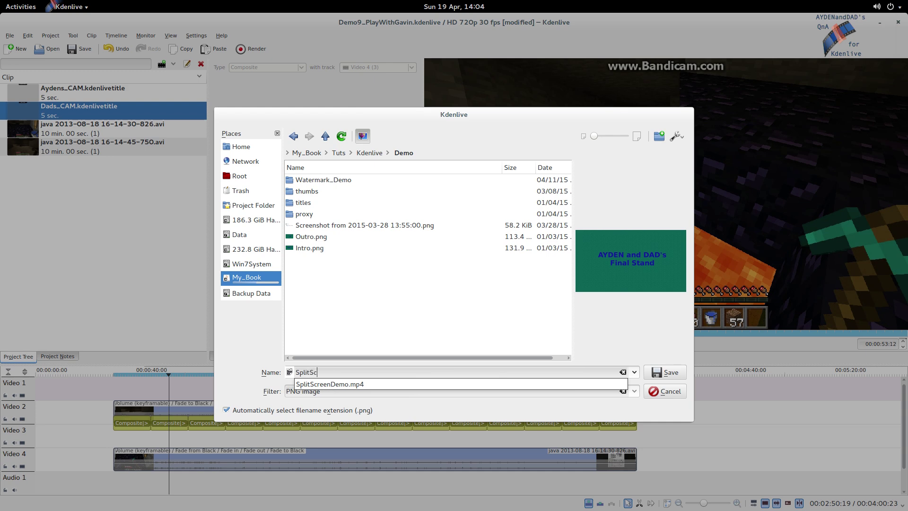
text(reen_BG)
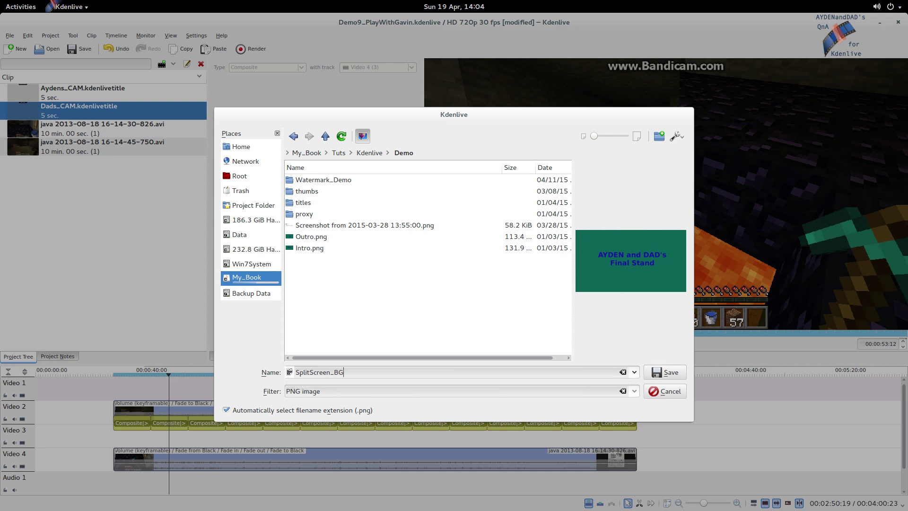
click(673, 373)
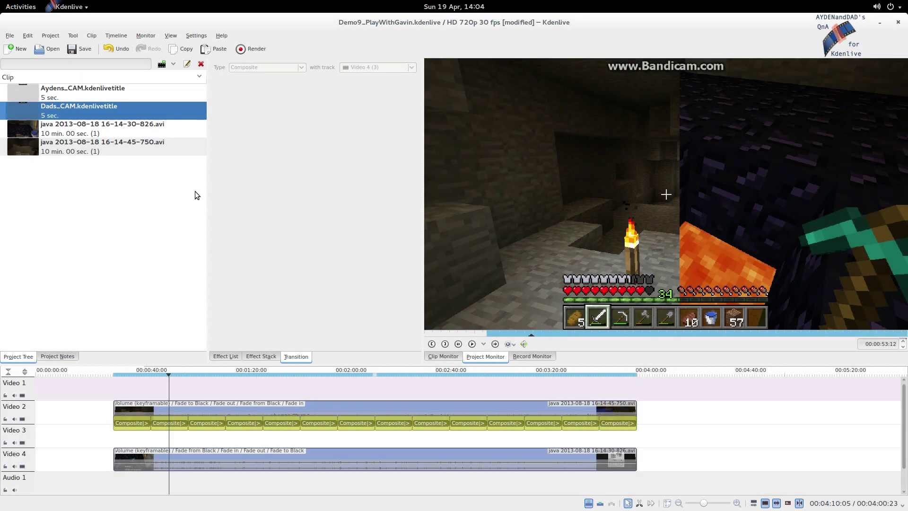
Step: Add SplitScreen_BG.png from the Demo folder to the project bin
click(162, 65)
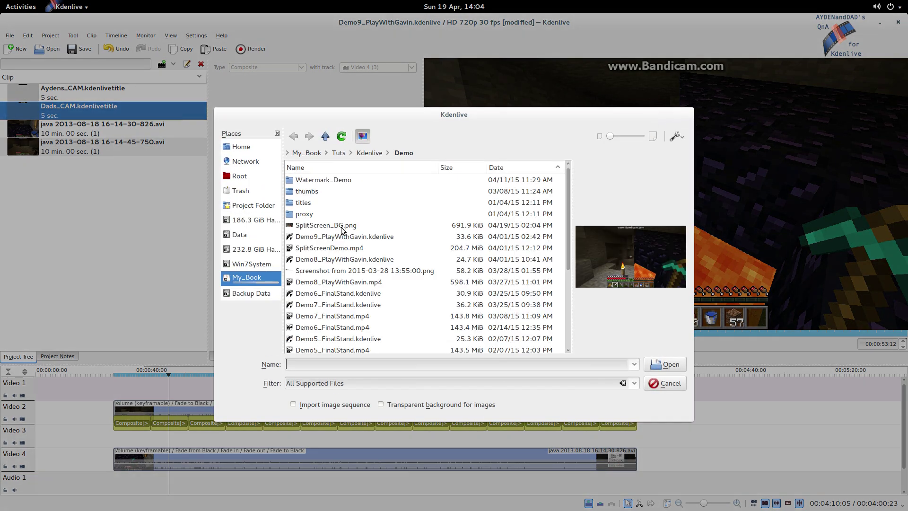
click(342, 228)
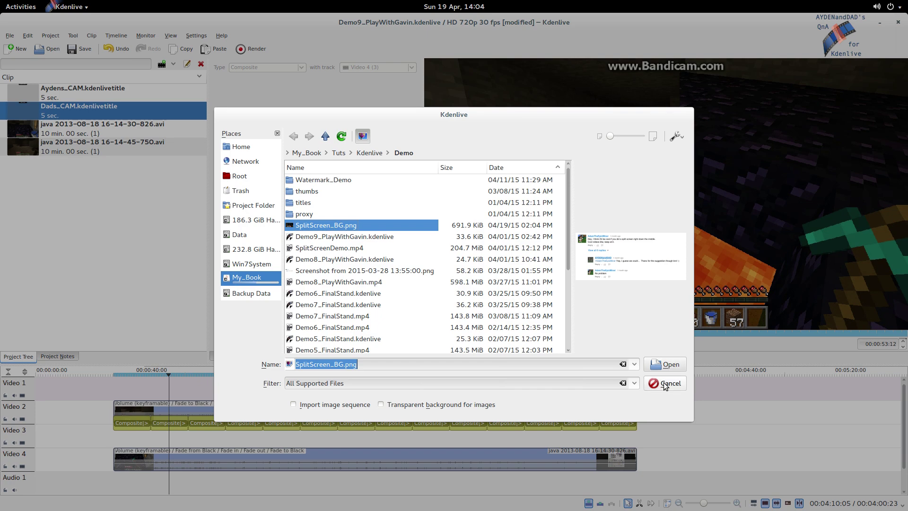
click(664, 364)
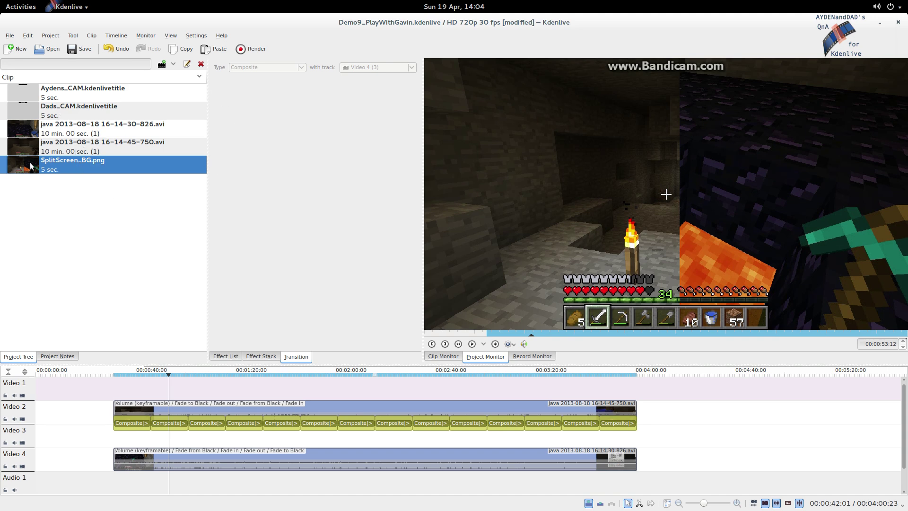
Step: Place the SplitScreen_BG.png clip on Video 2 near the start and select it
drag(35, 163, 60, 421)
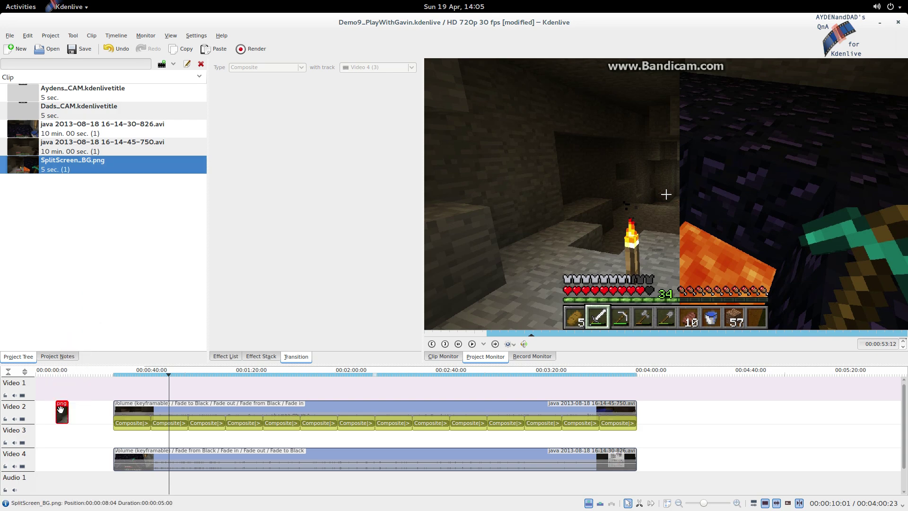
click(61, 448)
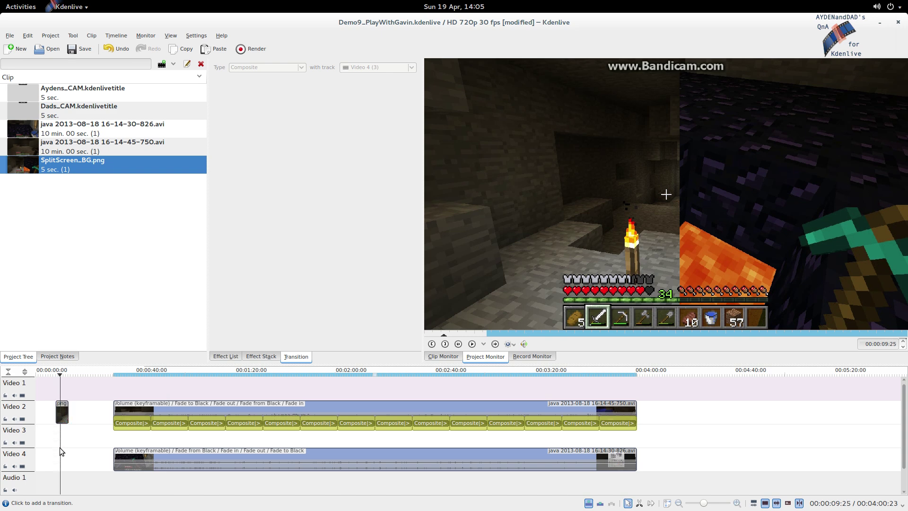
click(60, 413)
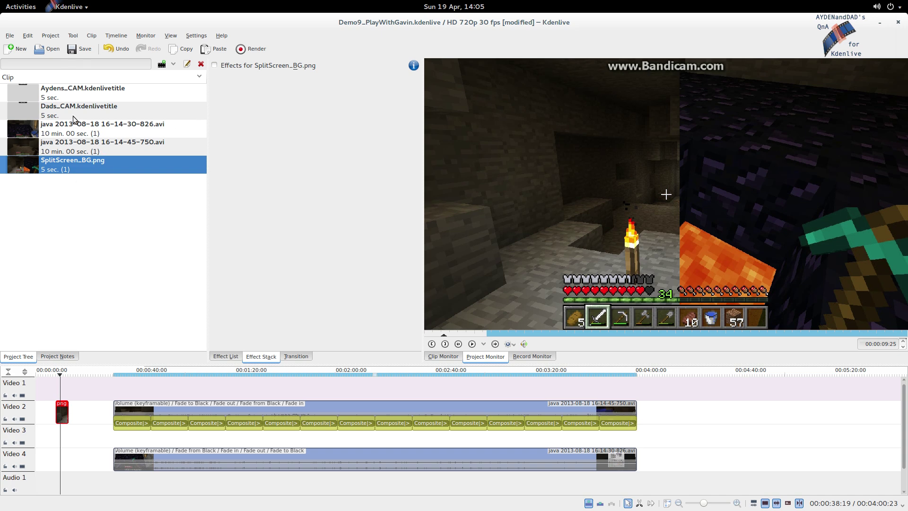
Step: Edit the Dads_CAM title text so it reads 'Dad' and 'Ayden' instead of 'Dad's CAM'
double_click(28, 112)
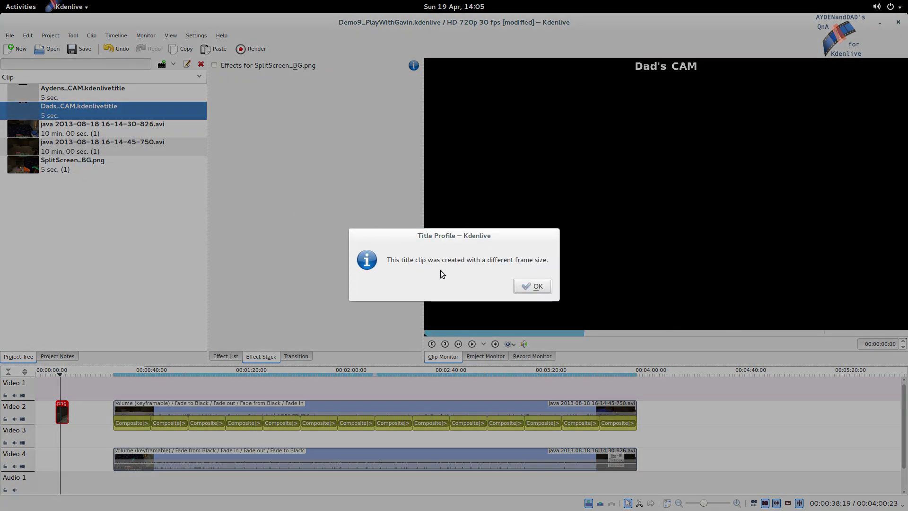
click(544, 288)
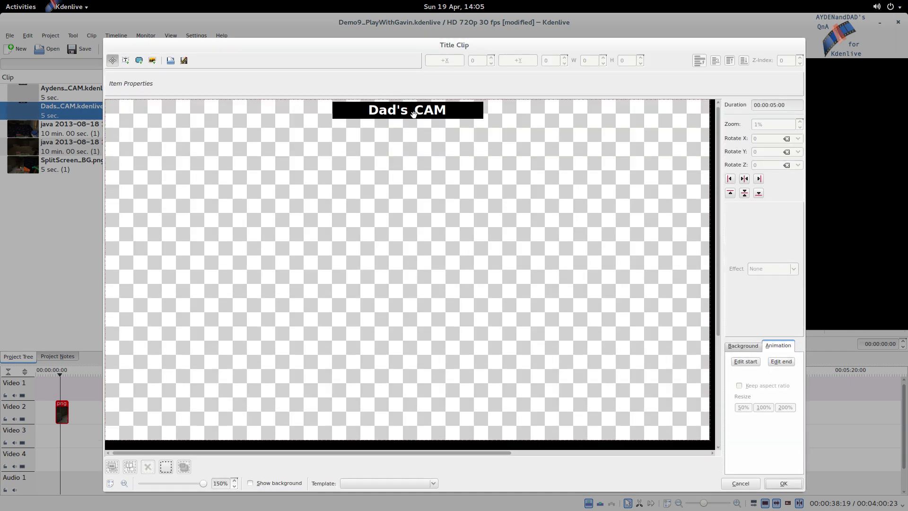
click(413, 114)
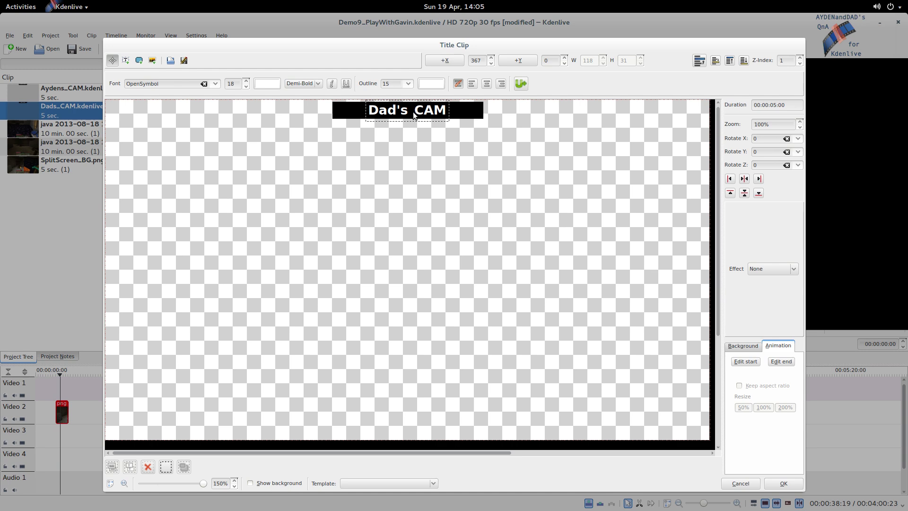
double_click(413, 114)
click(399, 111)
key(Delete)
key(Delete)
key(Delete)
key(Delete)
key(Delete)
key(Delete)
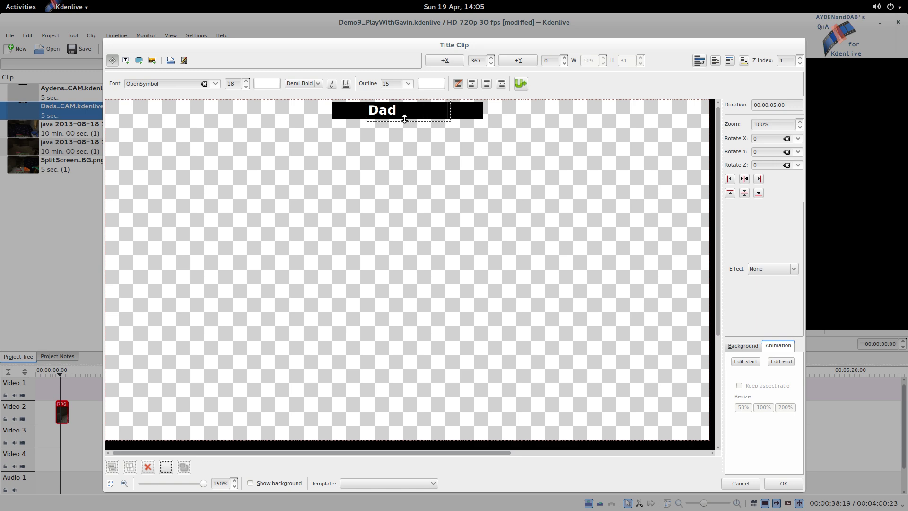
text(Ayden)
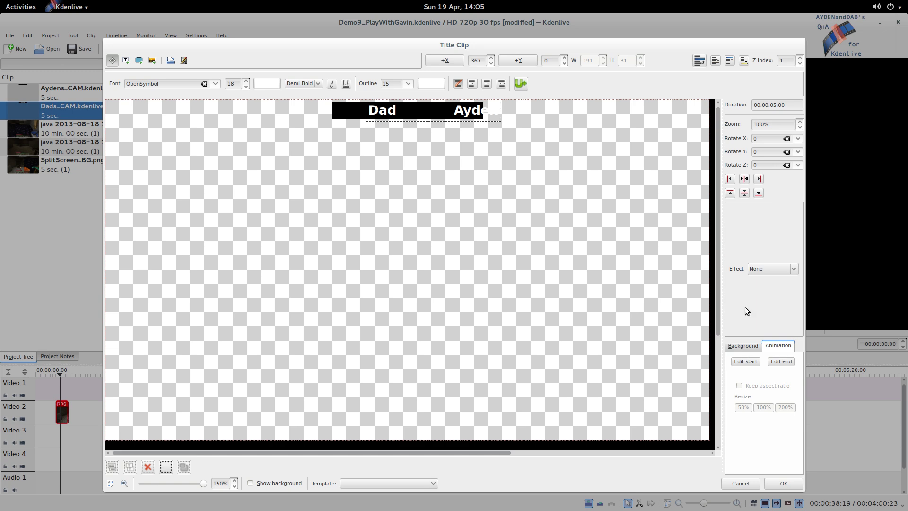
Step: Centre the title text horizontally and save the change in this project only
click(744, 179)
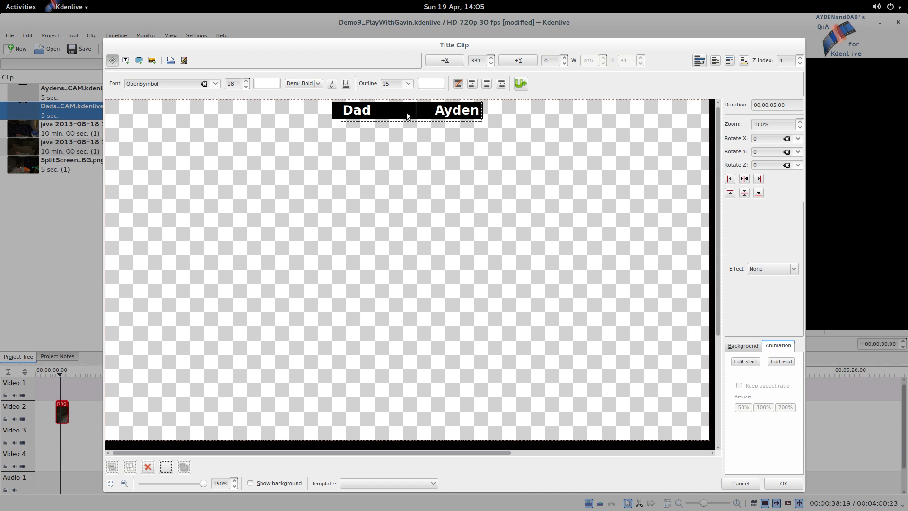
click(745, 179)
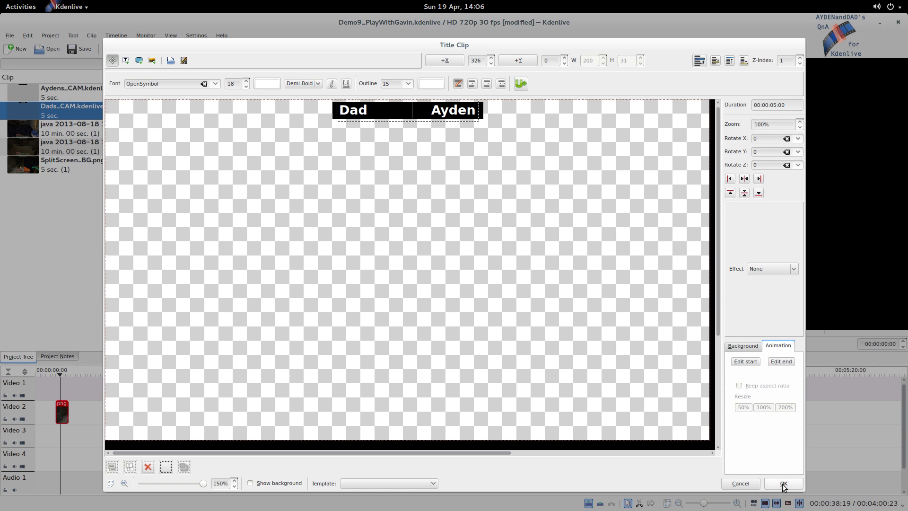
click(783, 484)
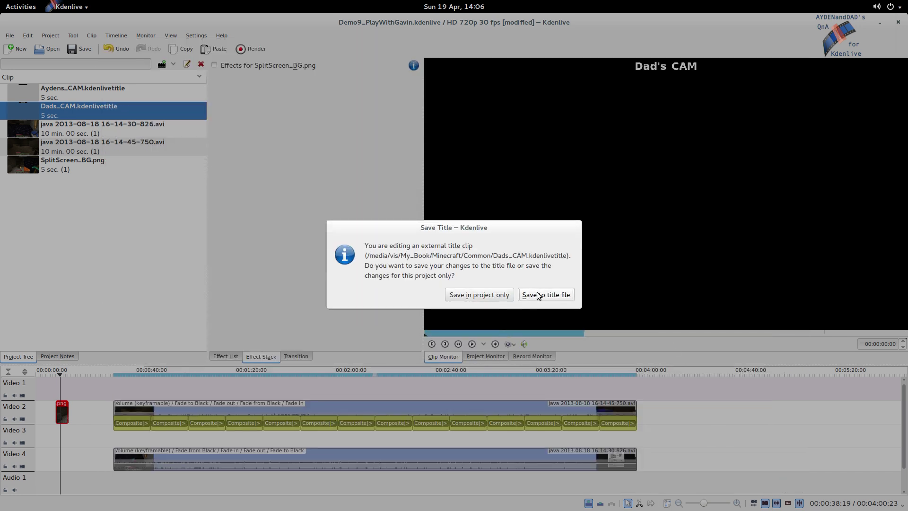
click(479, 296)
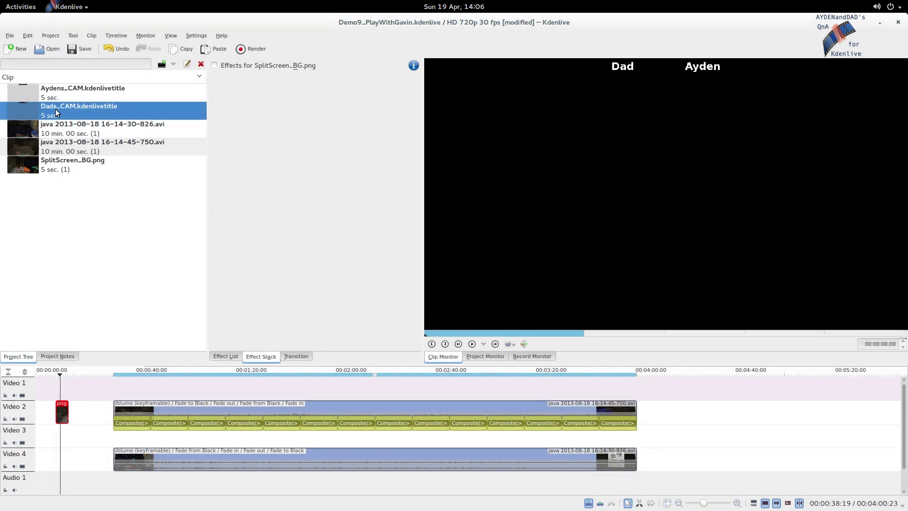
Step: Place the Dads_CAM title on Video 1 and switch its transition from Affine to Composite
drag(55, 111, 61, 390)
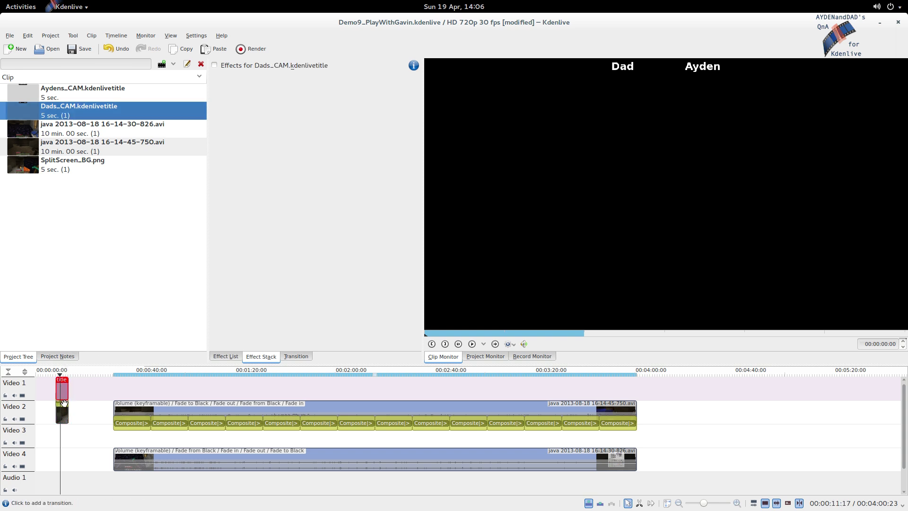
click(61, 441)
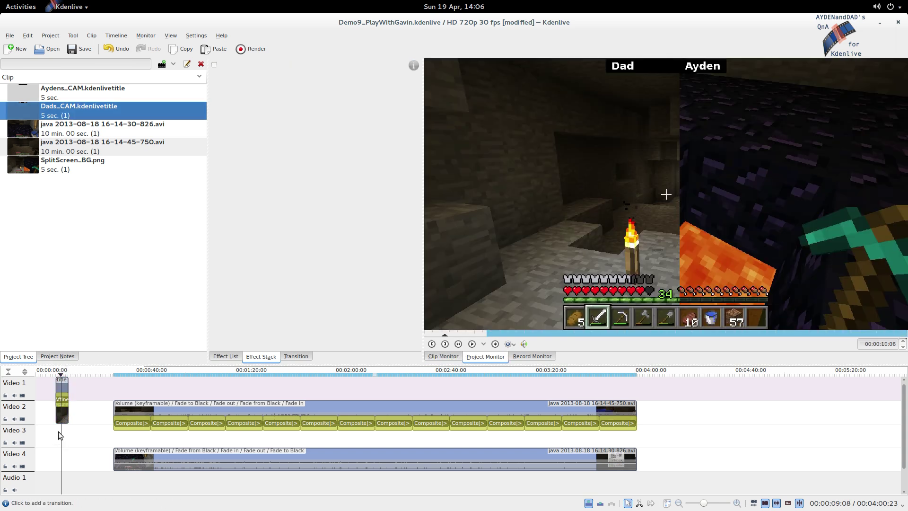
click(63, 397)
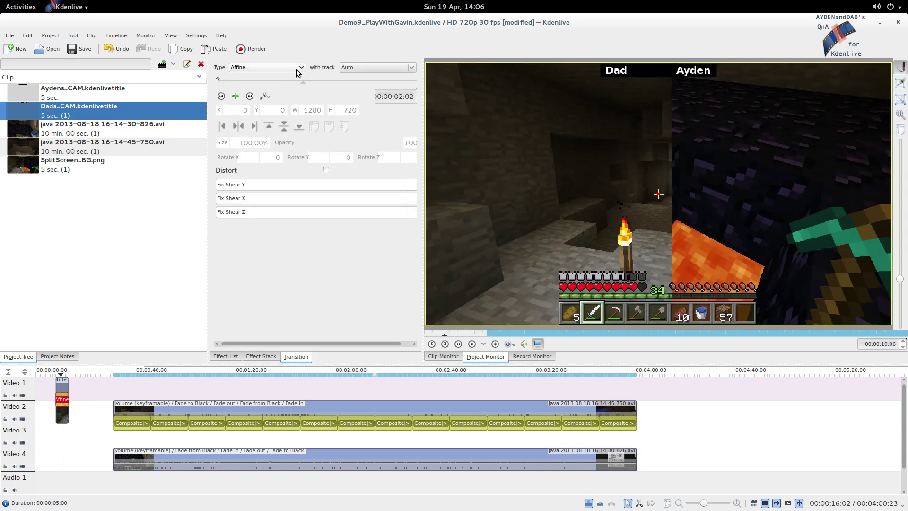
click(296, 70)
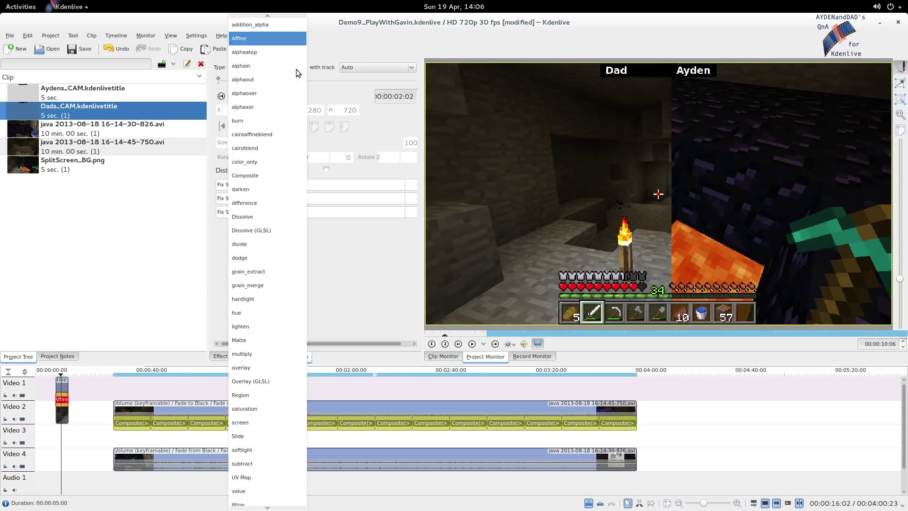
click(280, 176)
click(60, 440)
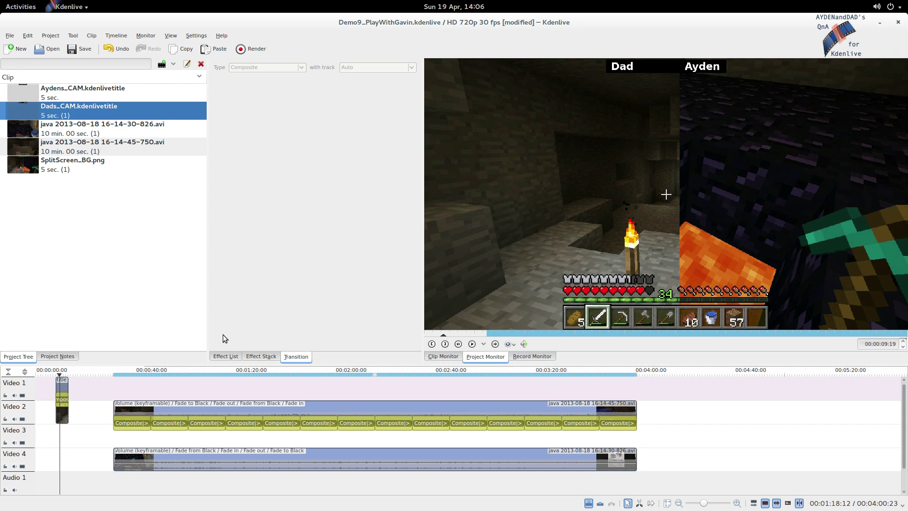
Step: Apply the Levels effect from Colour correction to the SplitScreen_BG.png clip
click(238, 356)
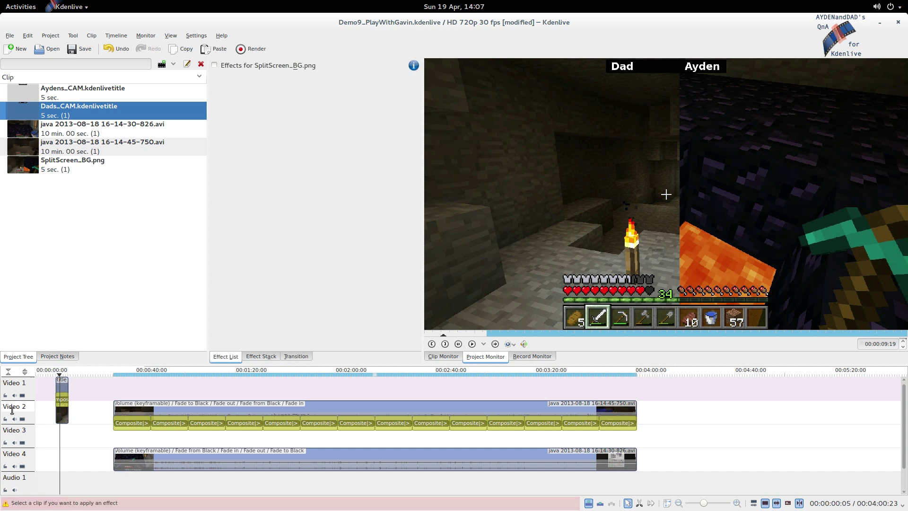
click(62, 412)
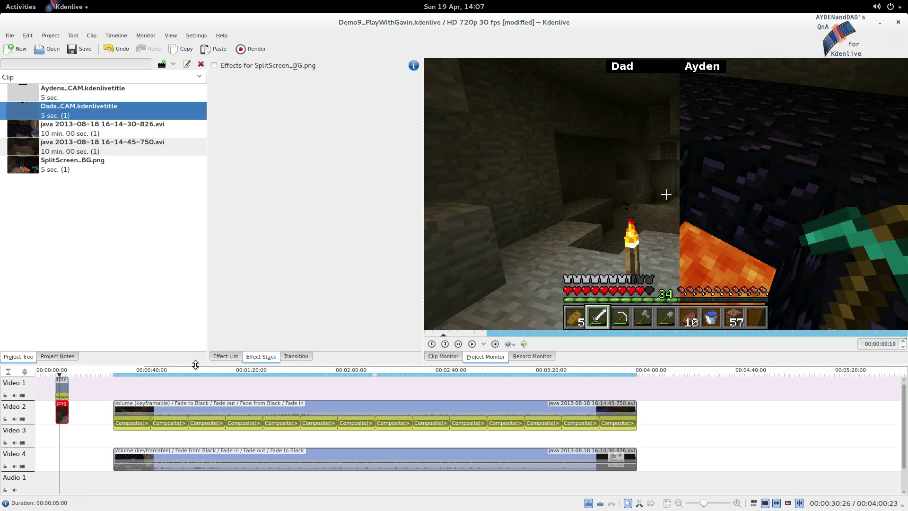
click(228, 358)
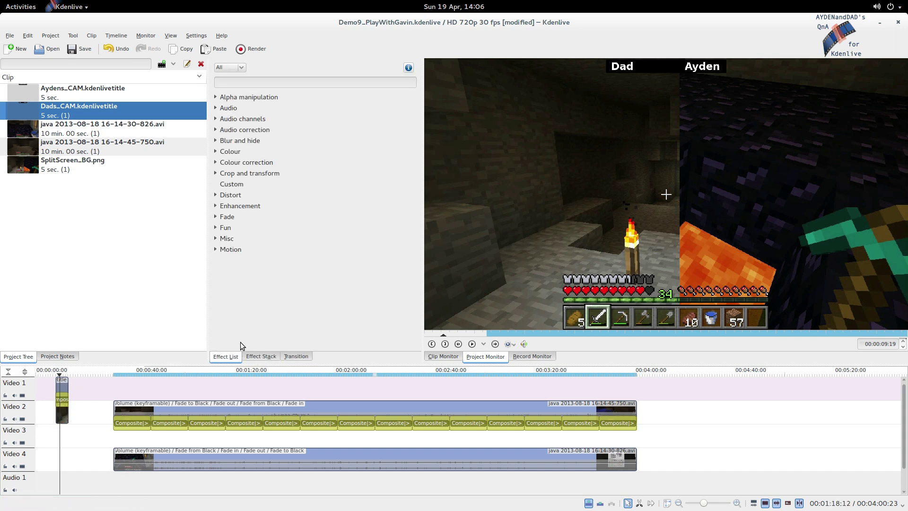
click(216, 162)
click(250, 217)
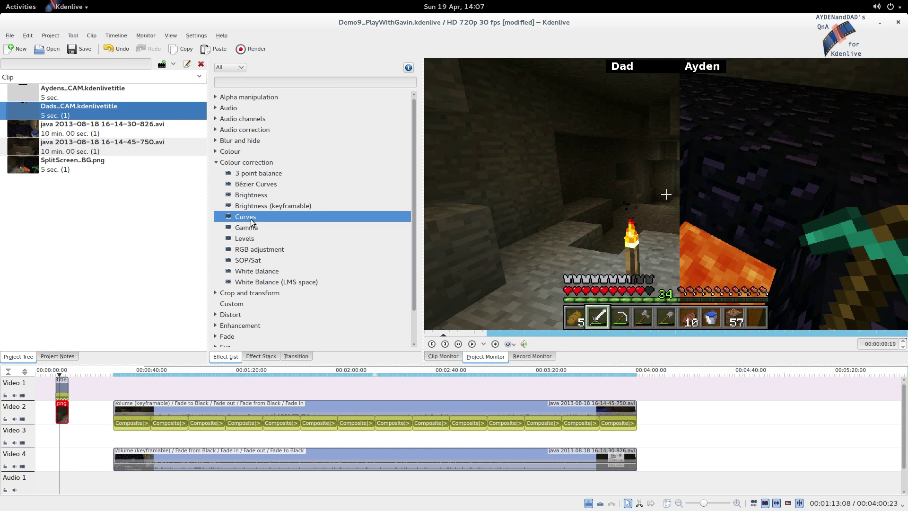
double_click(244, 238)
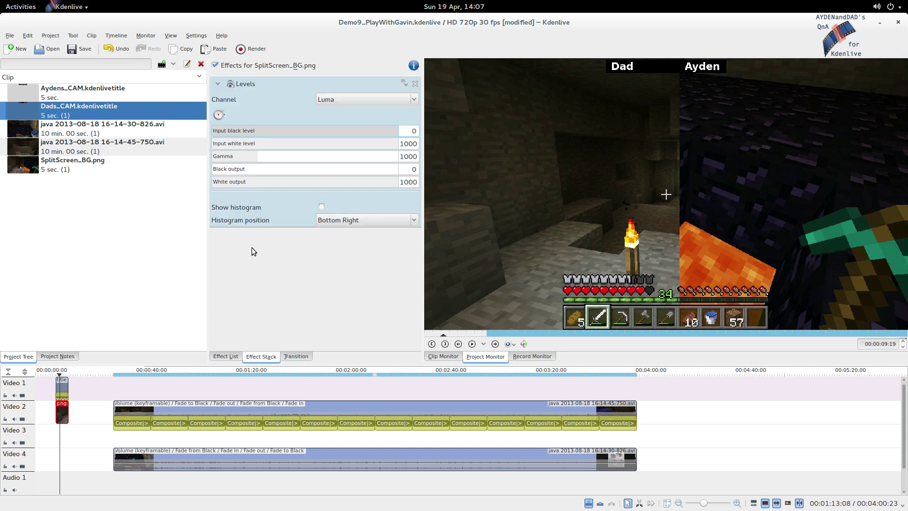
Step: Show the Levels histogram at the bottom left, keeping the Luma channel
click(322, 206)
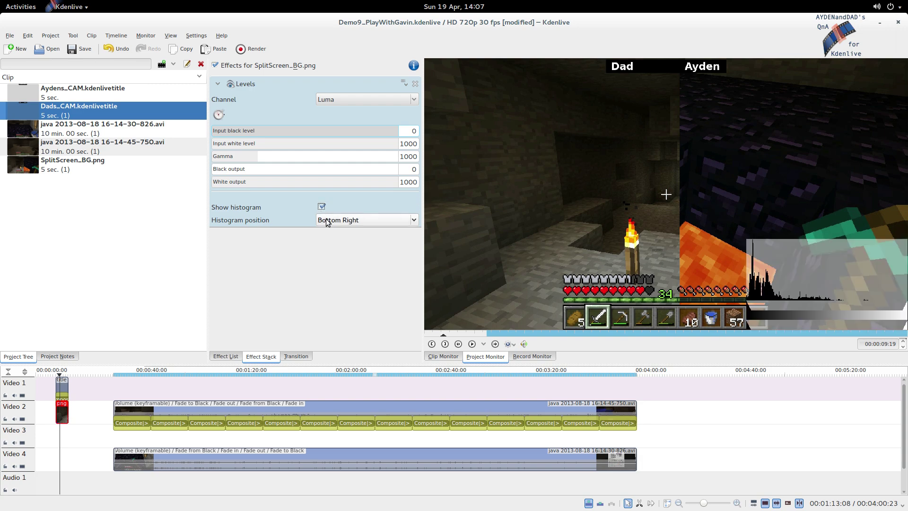
click(415, 222)
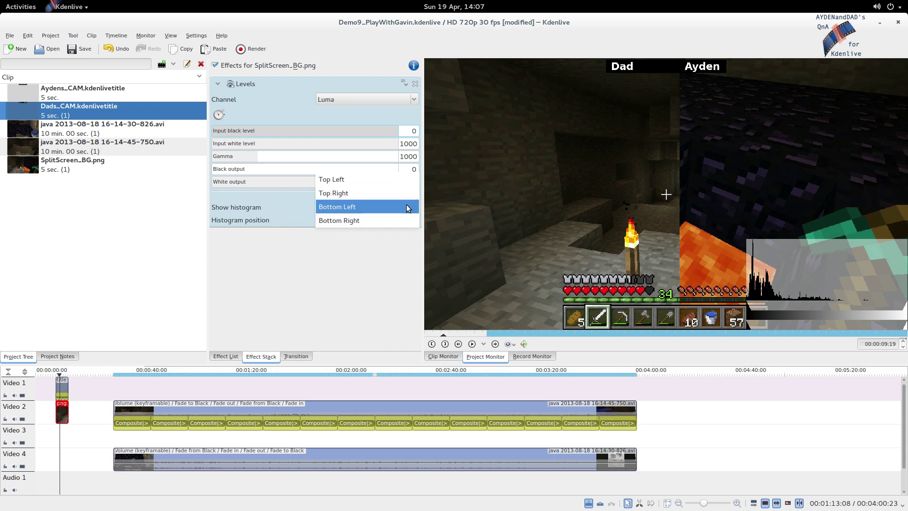
click(407, 205)
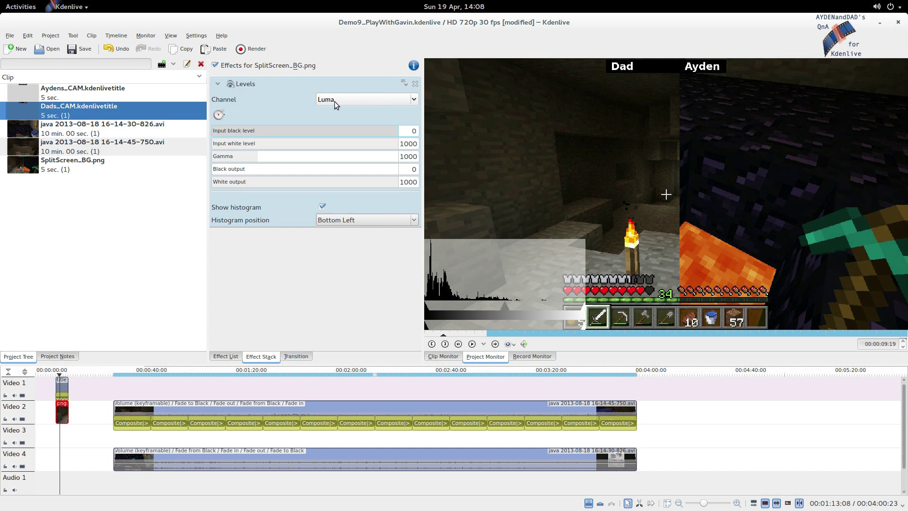
click(415, 101)
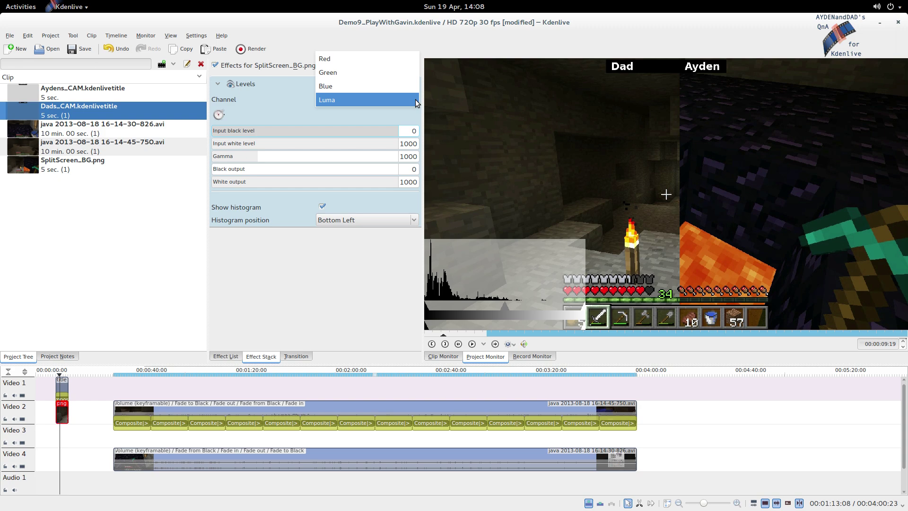
click(416, 102)
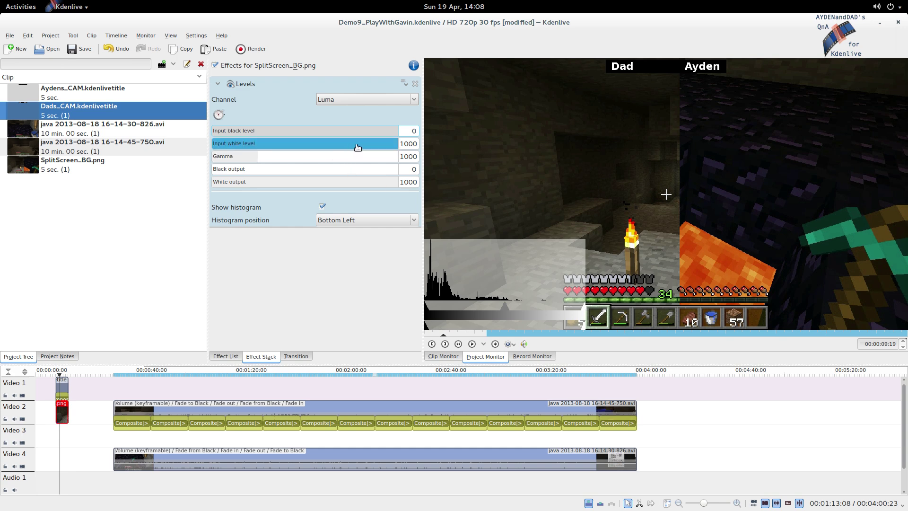
Step: Drag the Levels input white level down from 1000 to 494
drag(357, 147, 316, 152)
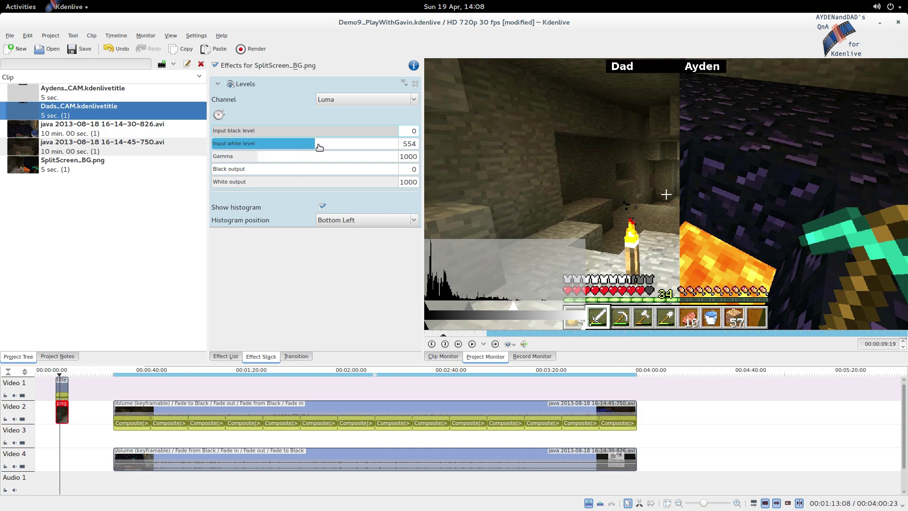
drag(315, 148, 283, 146)
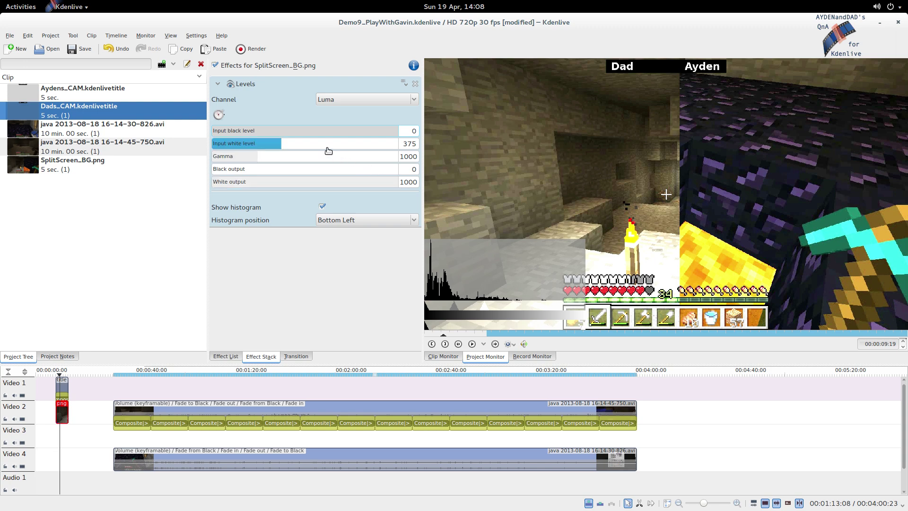
drag(282, 143, 301, 143)
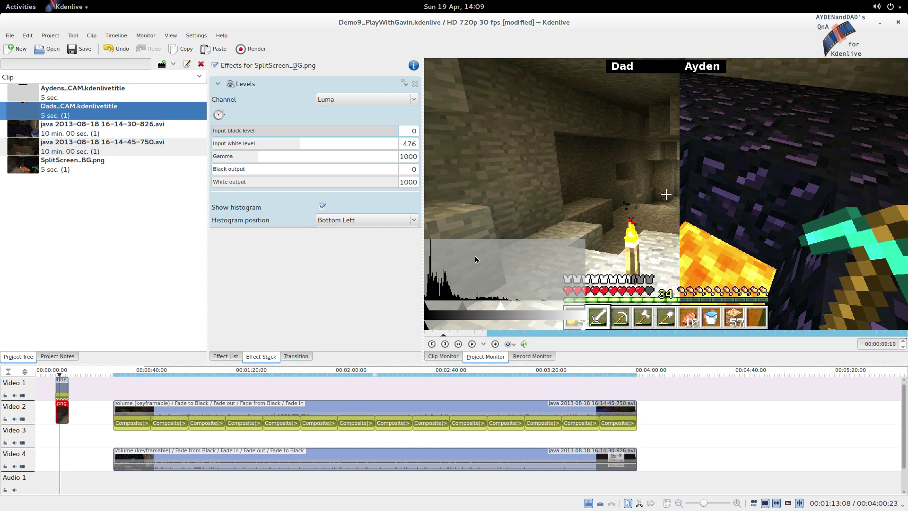
drag(298, 148, 305, 148)
Step: Hide the histogram and extract the brightened frame as SplitScreen_BG_2.png in the Demo folder
click(321, 207)
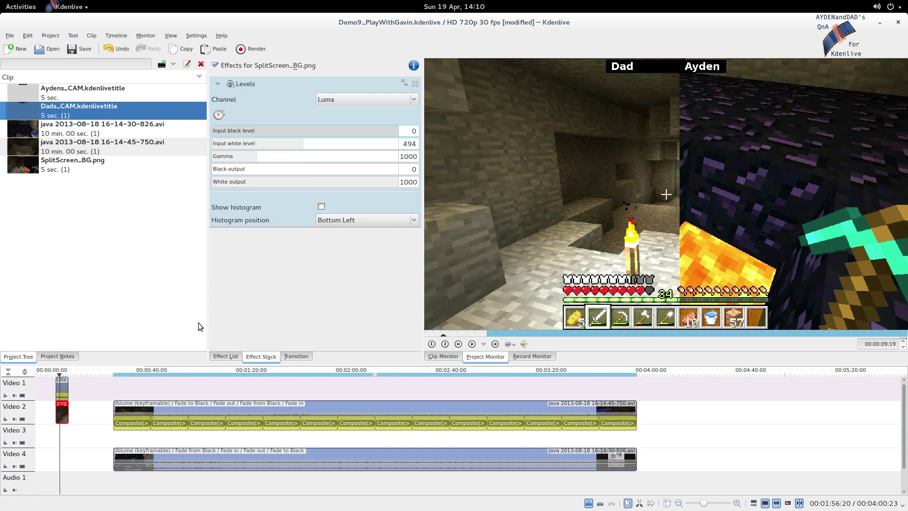
click(510, 344)
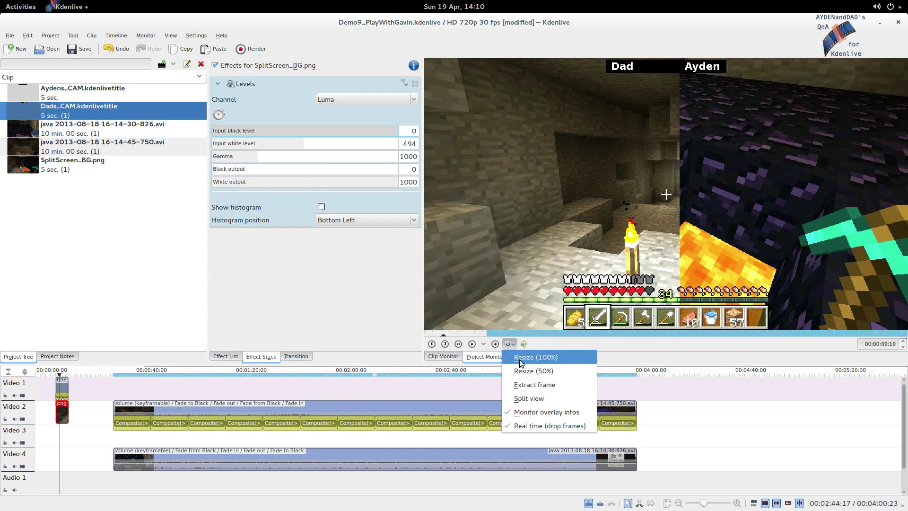
click(525, 384)
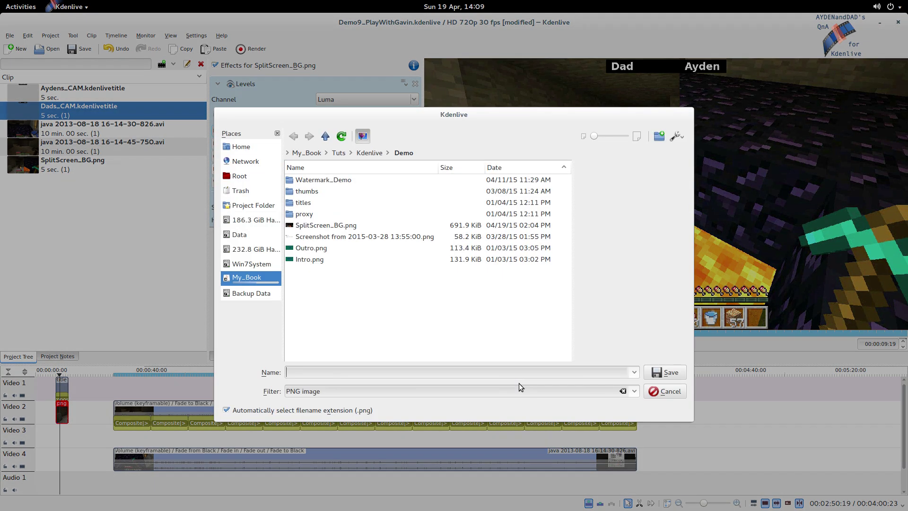
click(334, 226)
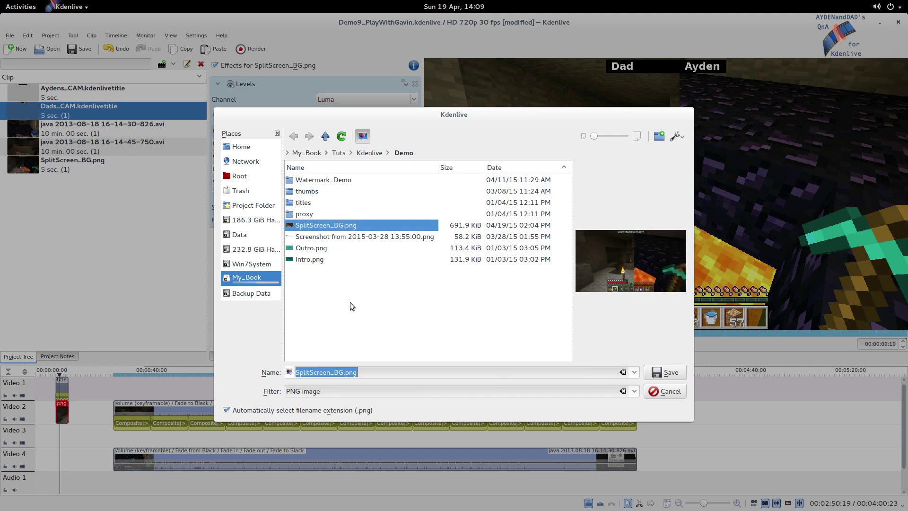
click(345, 376)
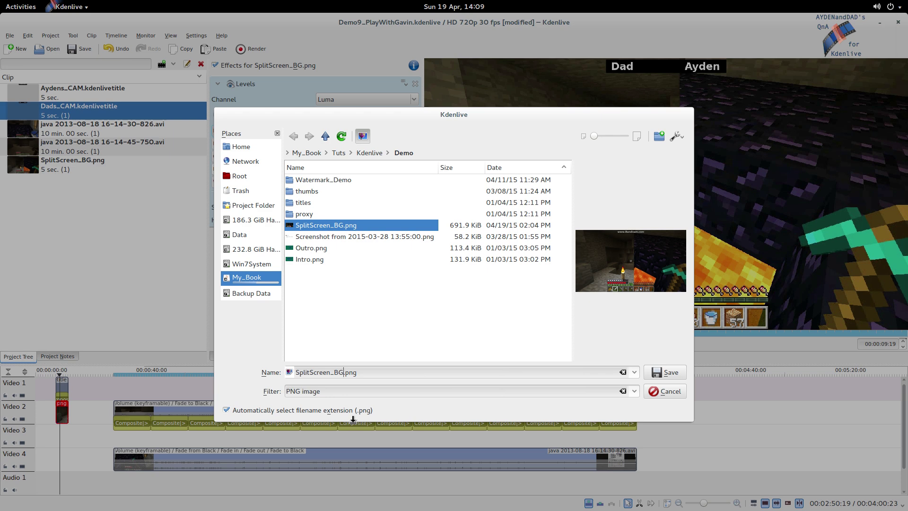
text(_2)
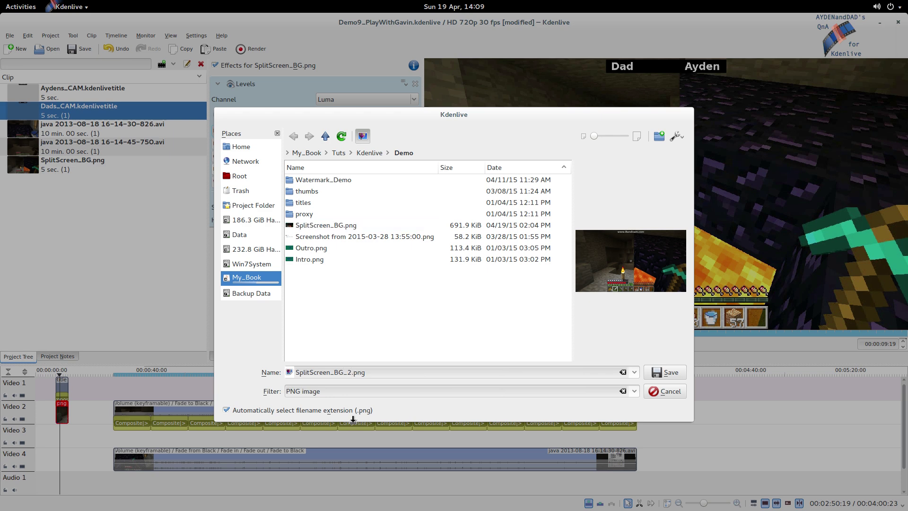
click(667, 373)
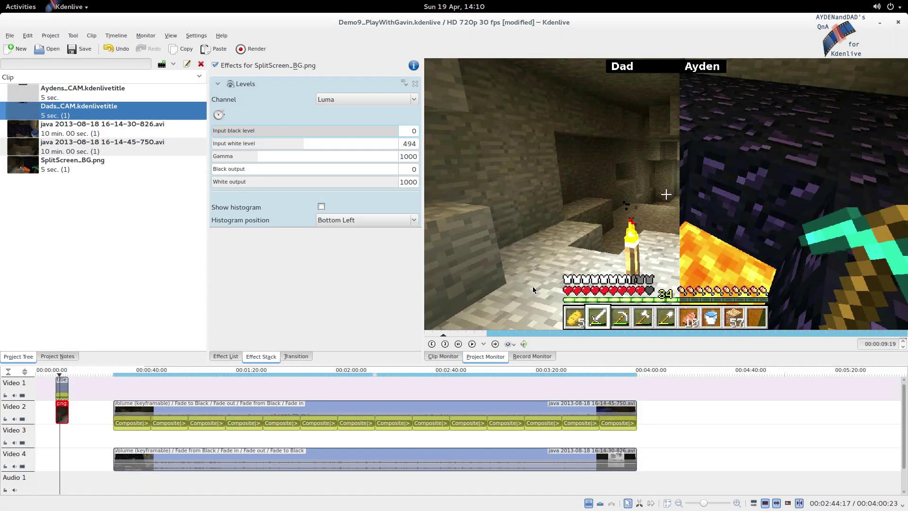
Step: Create a new title clip and insert SplitScreen_BG_2.png from the Demo folder as its image
click(173, 64)
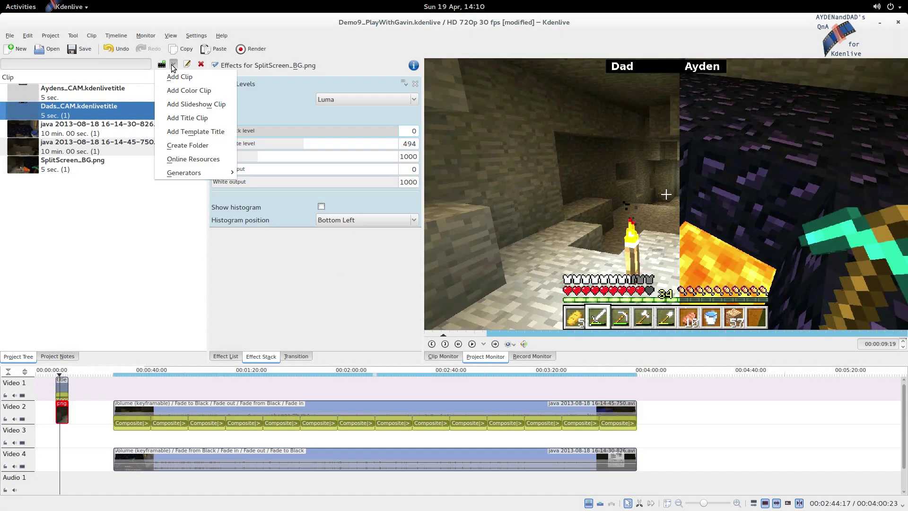
click(185, 118)
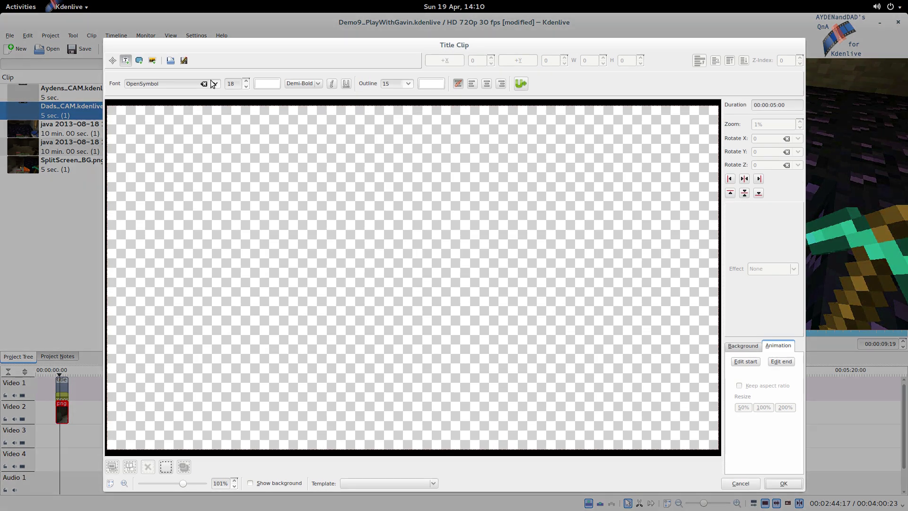
click(152, 61)
click(330, 225)
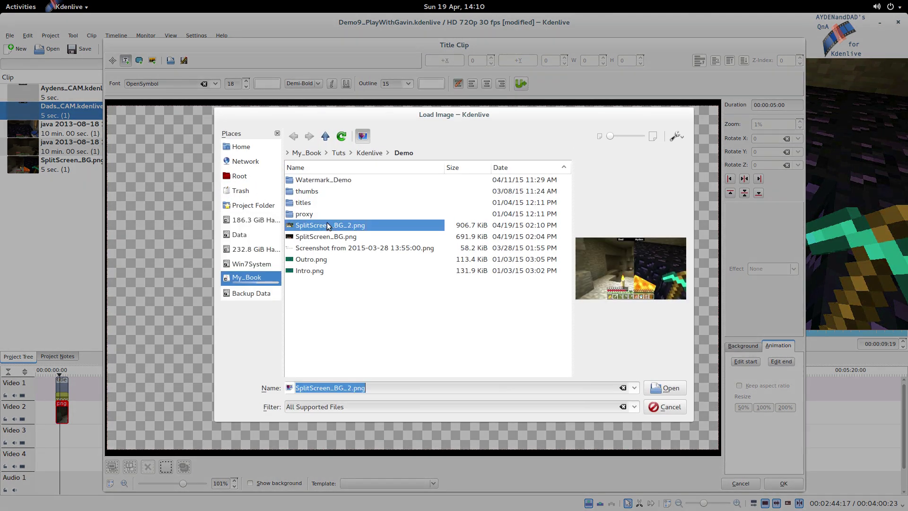
click(667, 388)
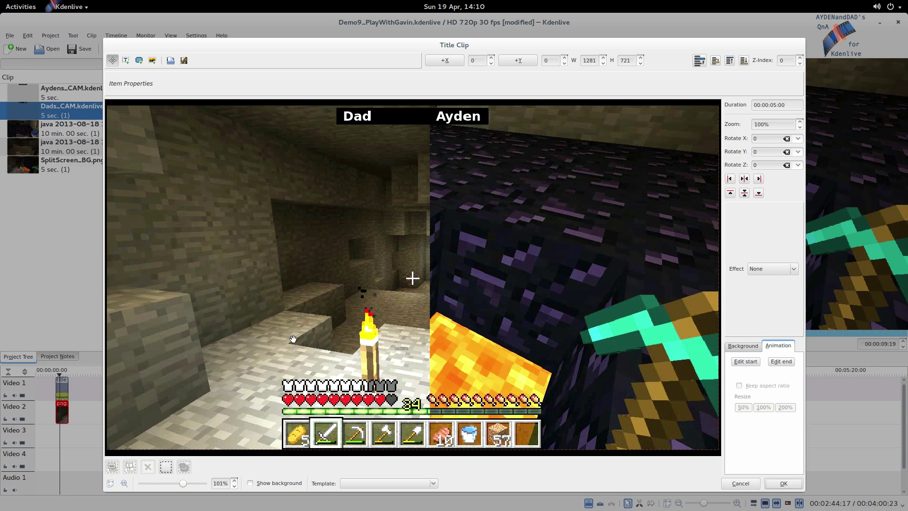
Step: Add size-100 text reading 'Kdenlive: How to' / 'do Split Screens' on two lines
click(126, 61)
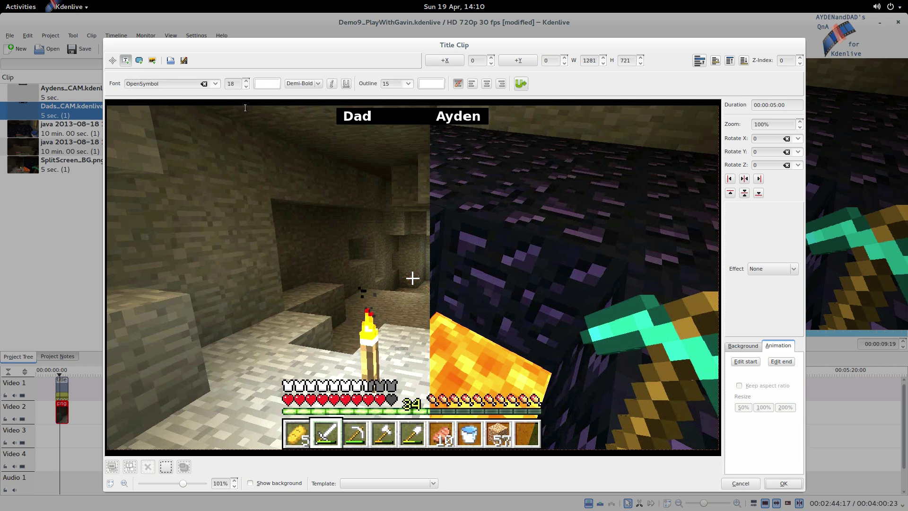
drag(236, 84, 219, 85)
click(200, 189)
text(K)
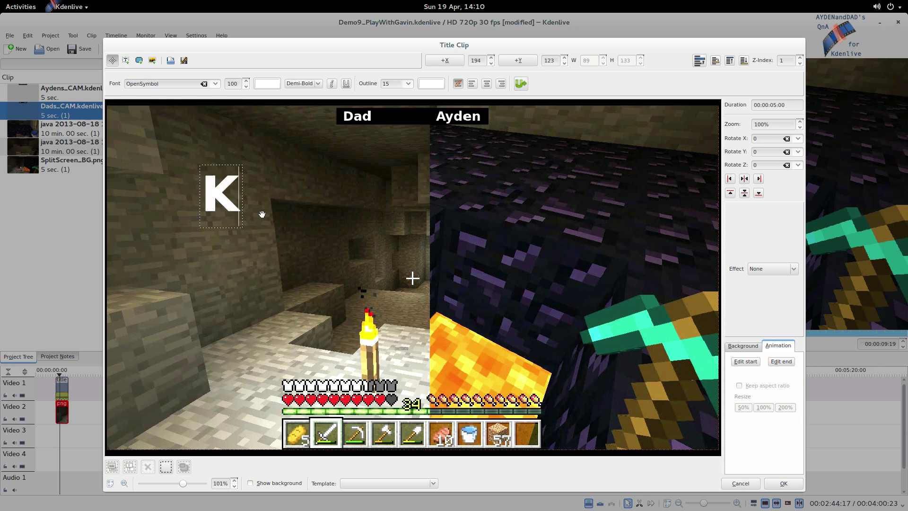
text(denl)
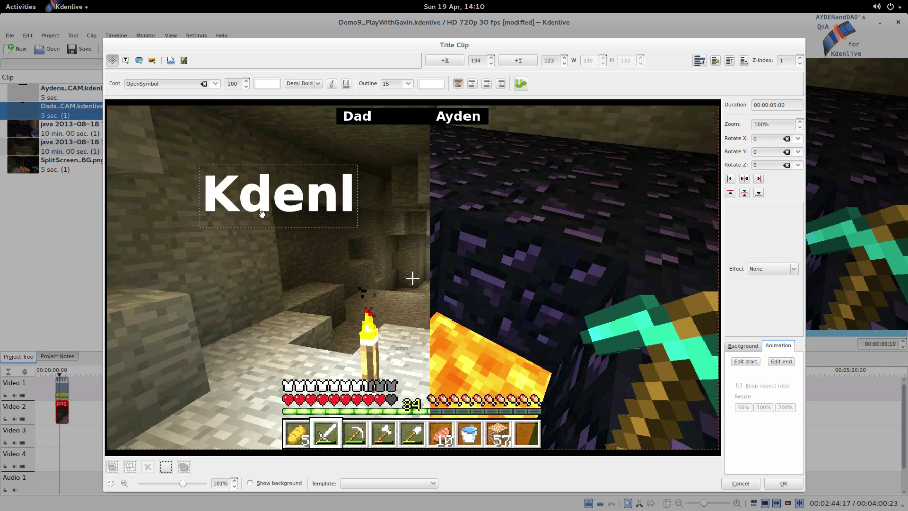
text(ive)
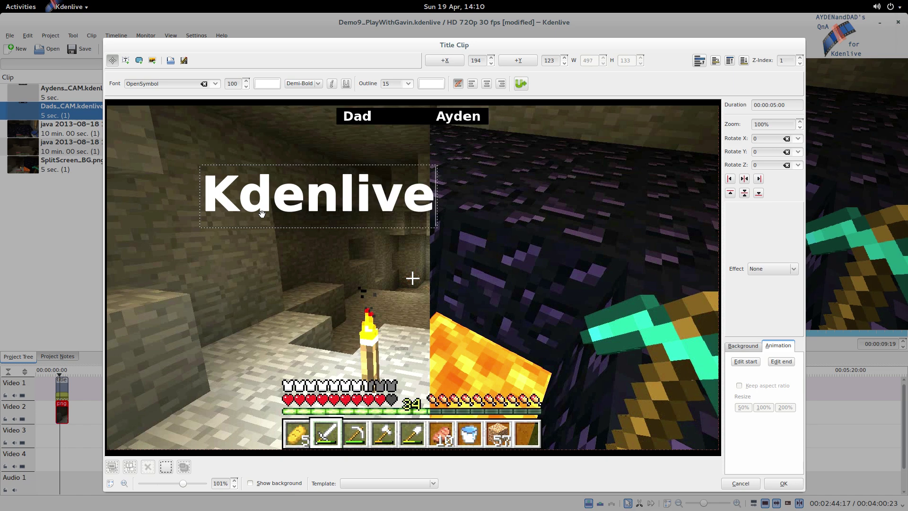
text(:)
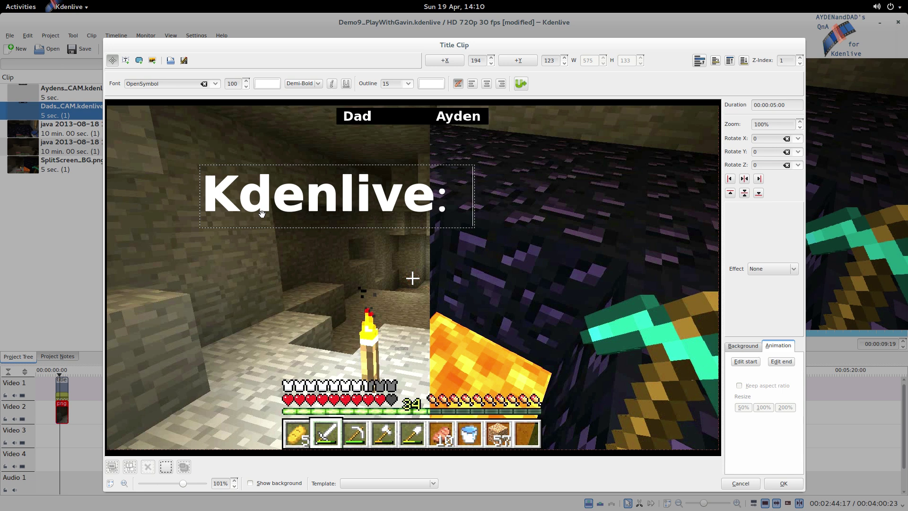
text( How to)
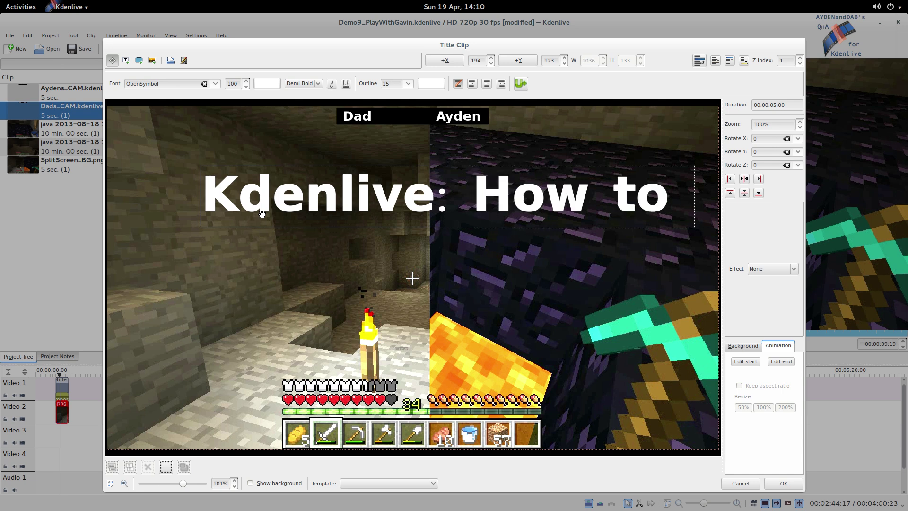
key(BackSpace)
key(Return)
text(do)
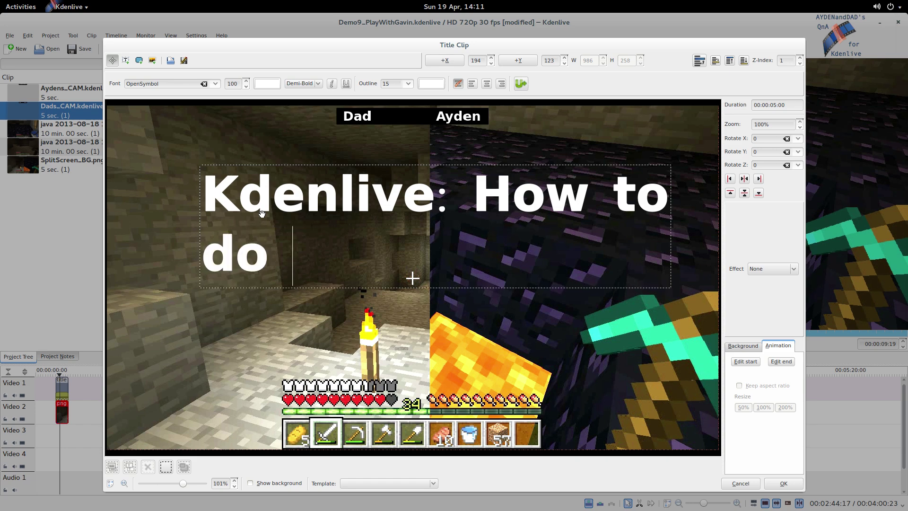
text( S)
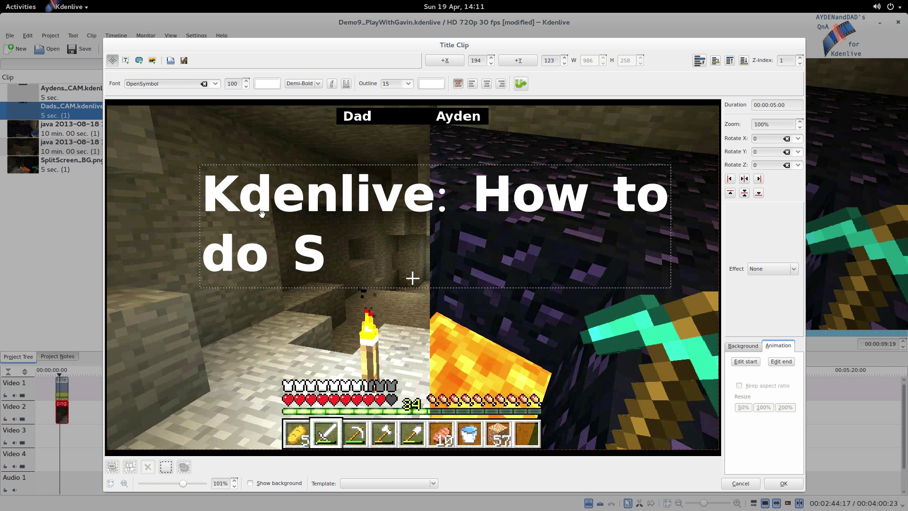
text(plit )
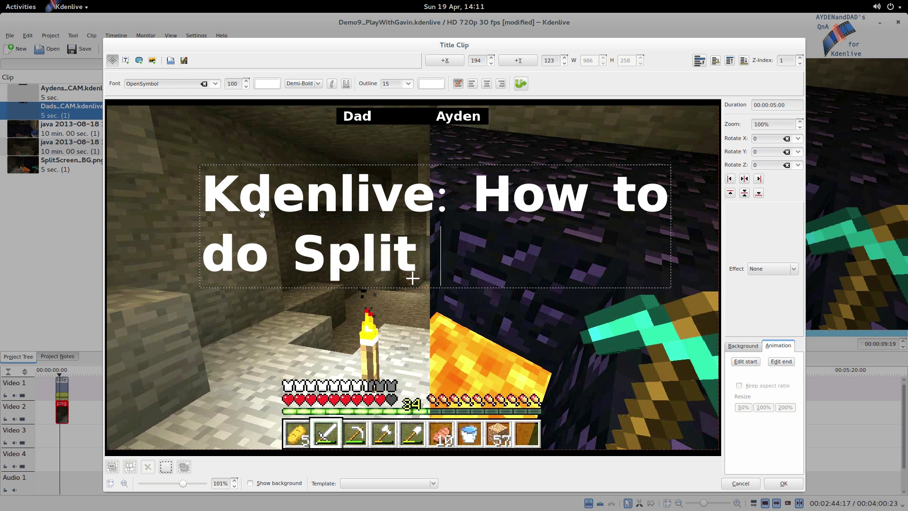
text(Screens)
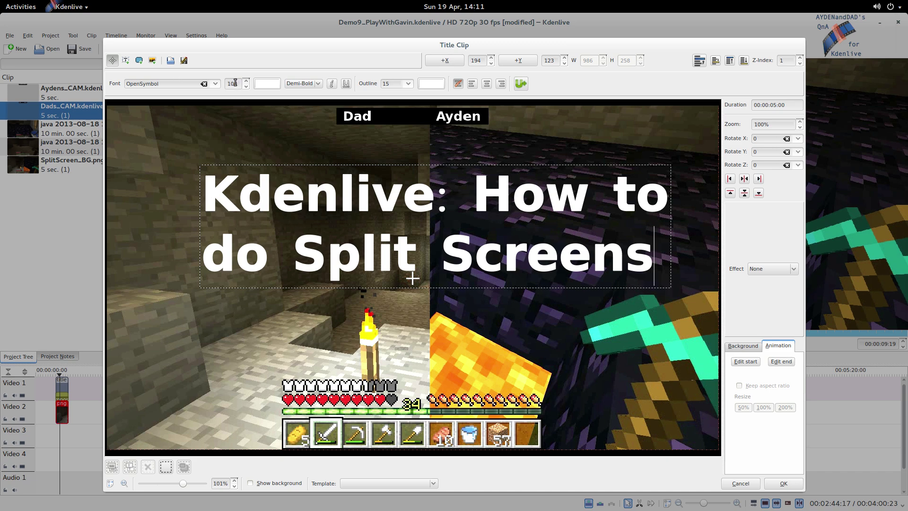
Step: Move the title text toward the top-left and raise its font size to 125
click(320, 142)
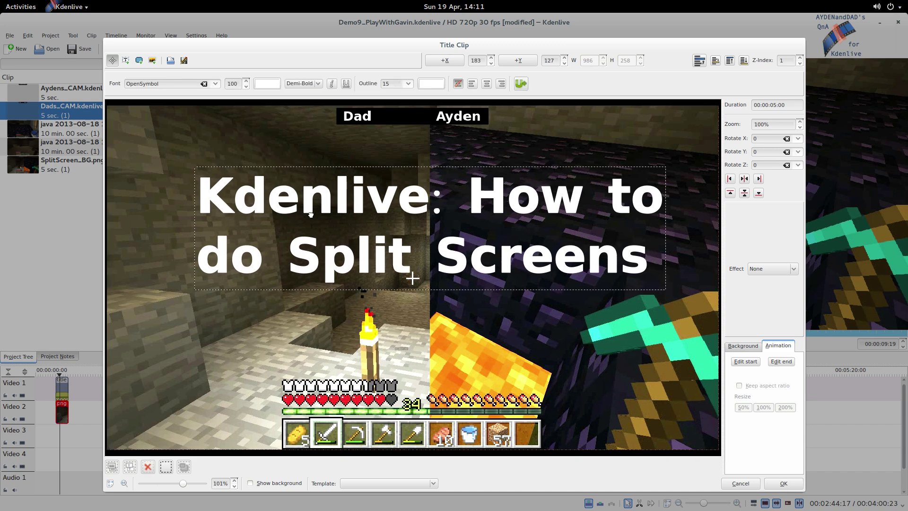
drag(308, 215, 233, 179)
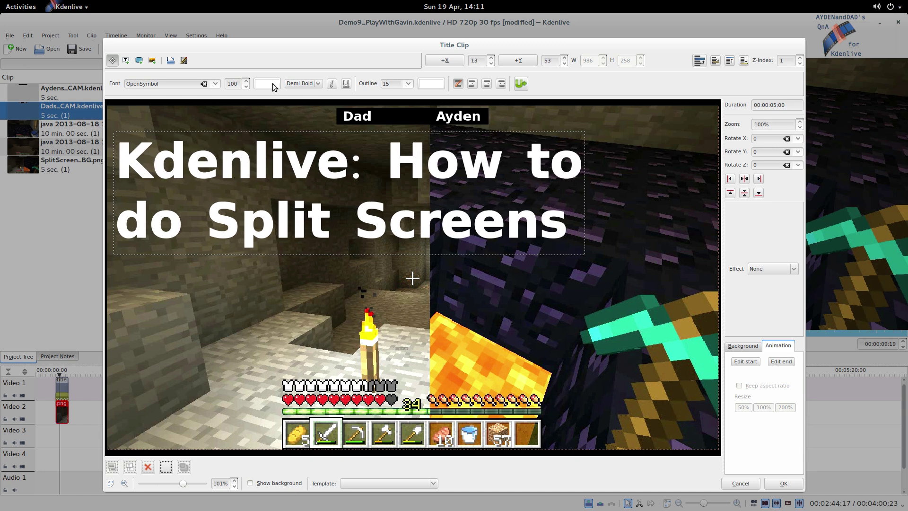
scroll(237, 85, up, 8)
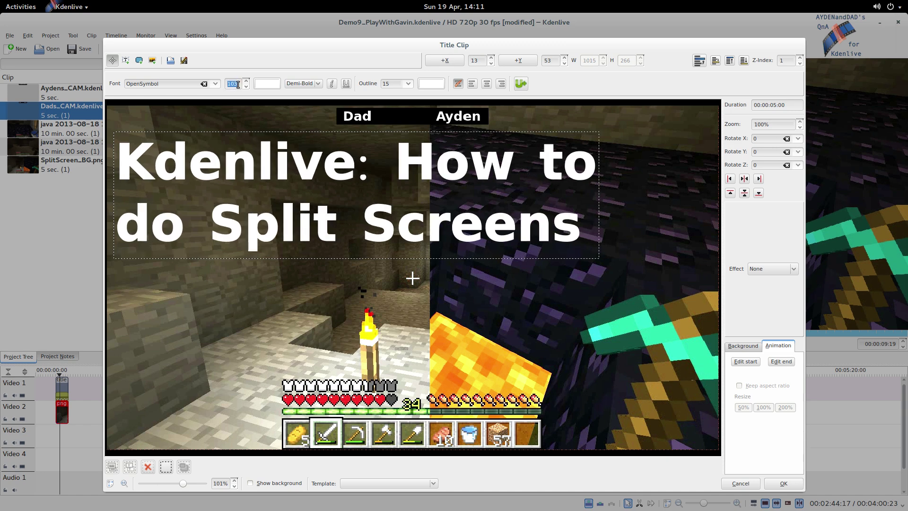
scroll(241, 88, up, 9)
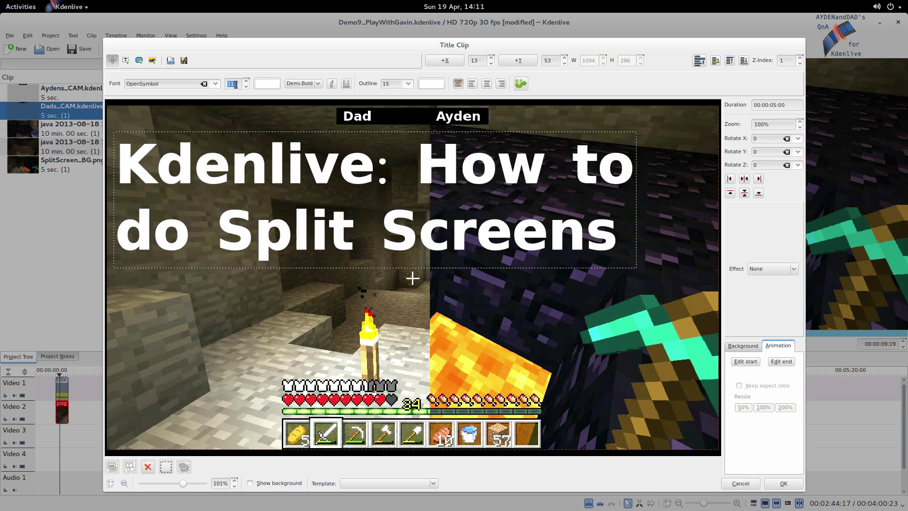
scroll(236, 84, up, 5)
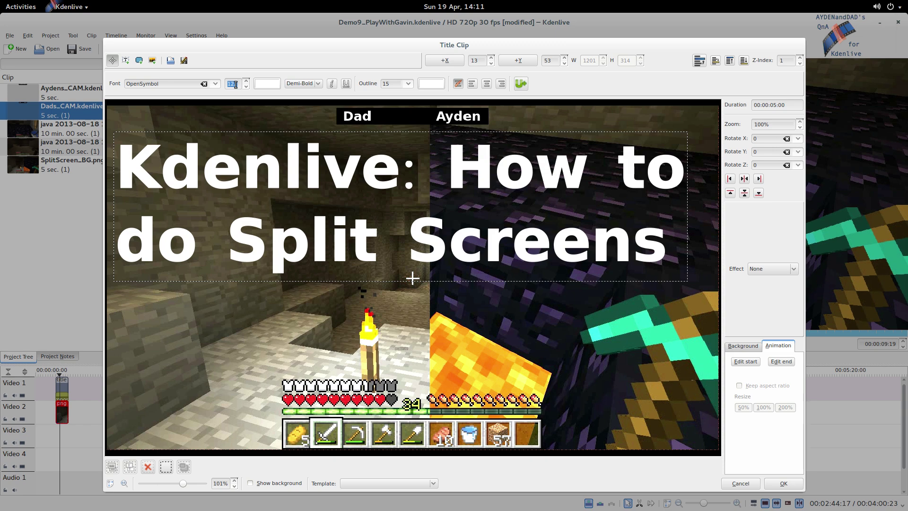
scroll(235, 85, up, 3)
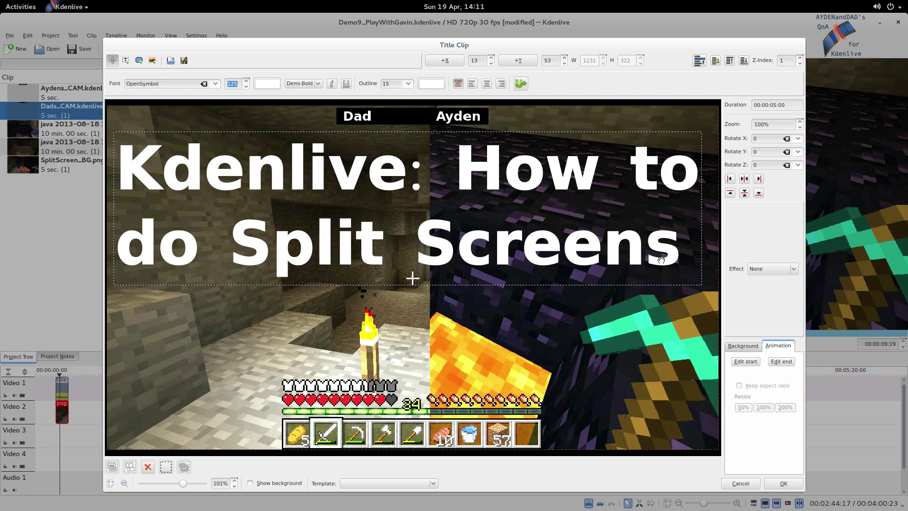
Step: Centre the title horizontally in the frame, ending at X 24, Y 78
click(745, 179)
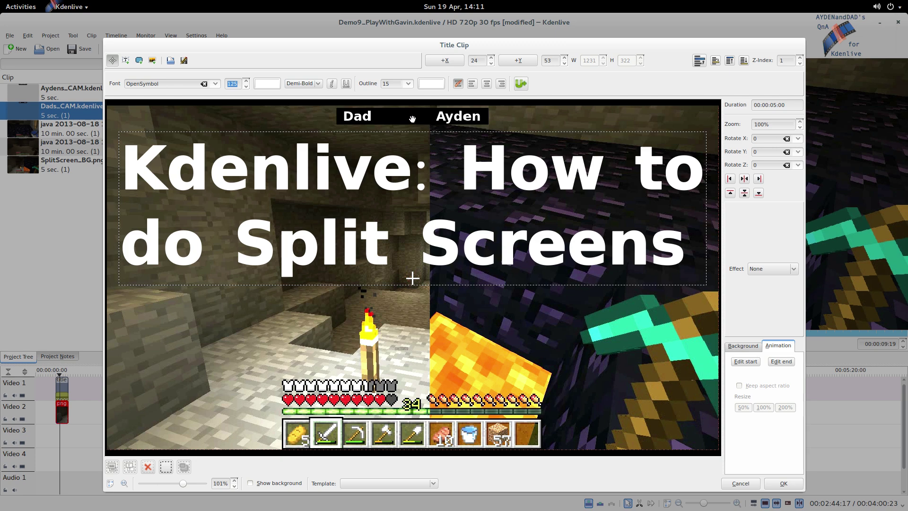
click(445, 205)
drag(445, 204, 447, 217)
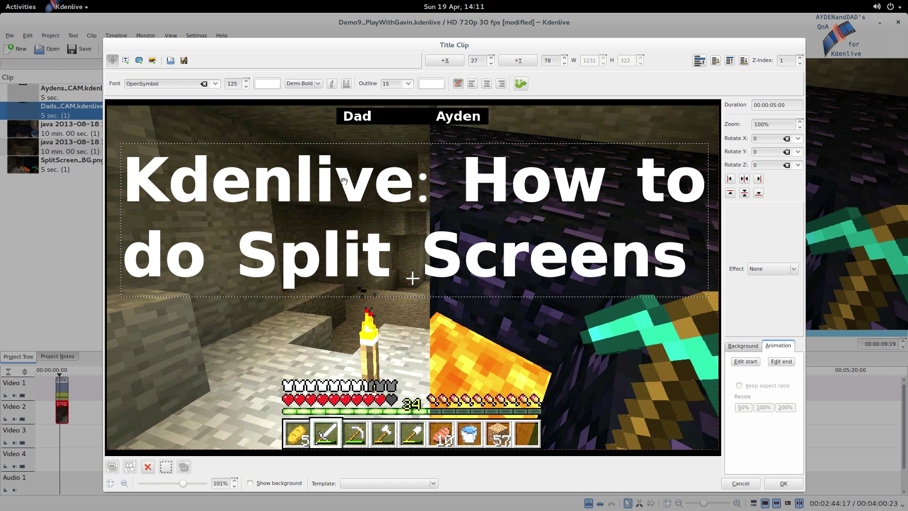
click(745, 180)
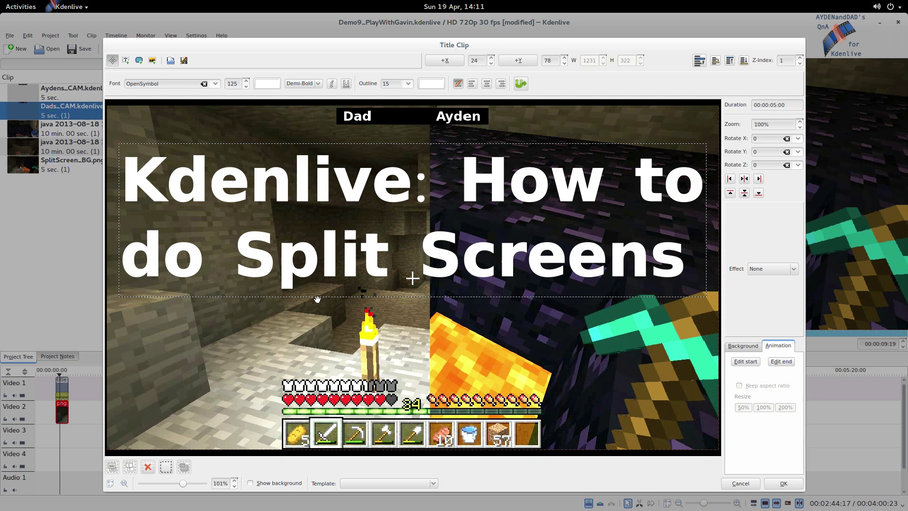
Step: Insert Logo-kdenlive.png from Kdenlive/Common and place it over the lower-left rocks
click(152, 61)
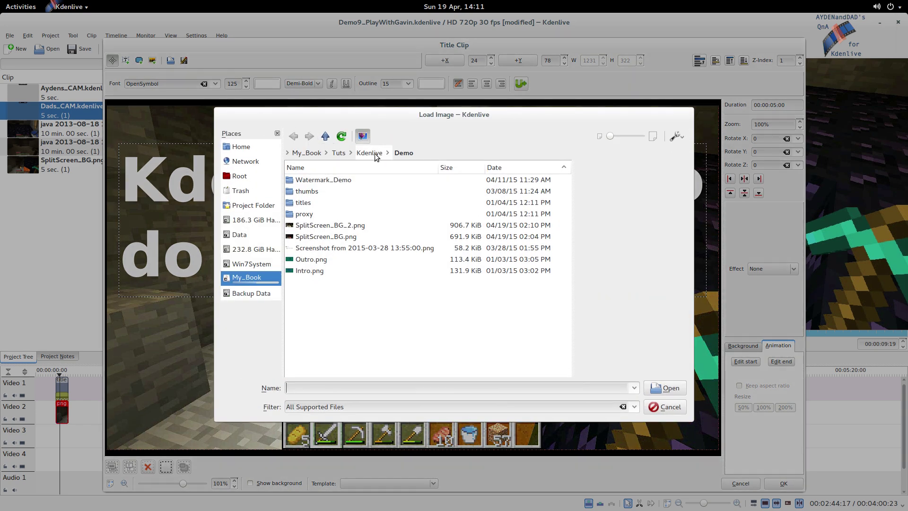
click(369, 153)
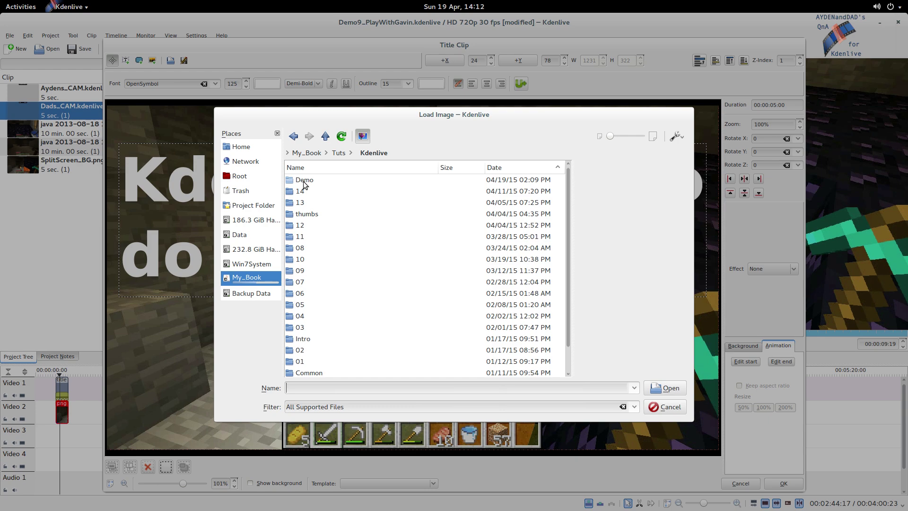
click(318, 373)
click(334, 182)
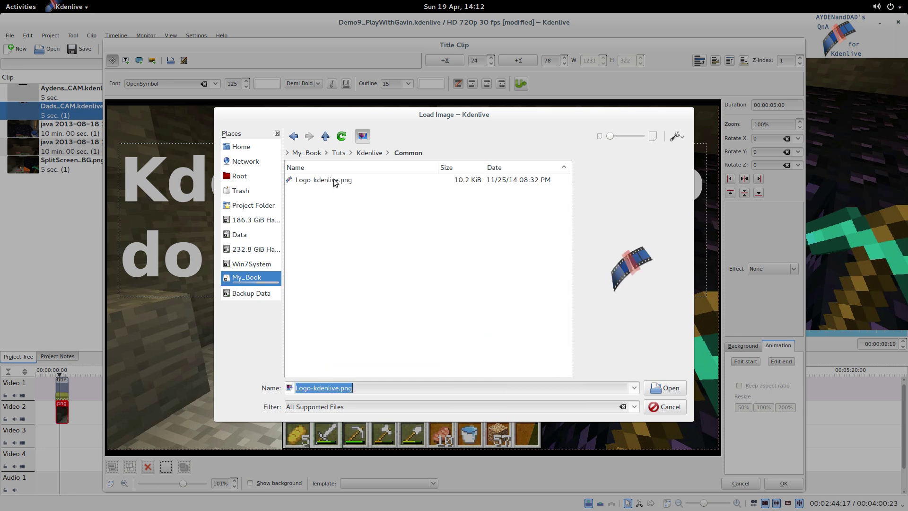
click(668, 388)
click(126, 126)
drag(126, 126, 144, 317)
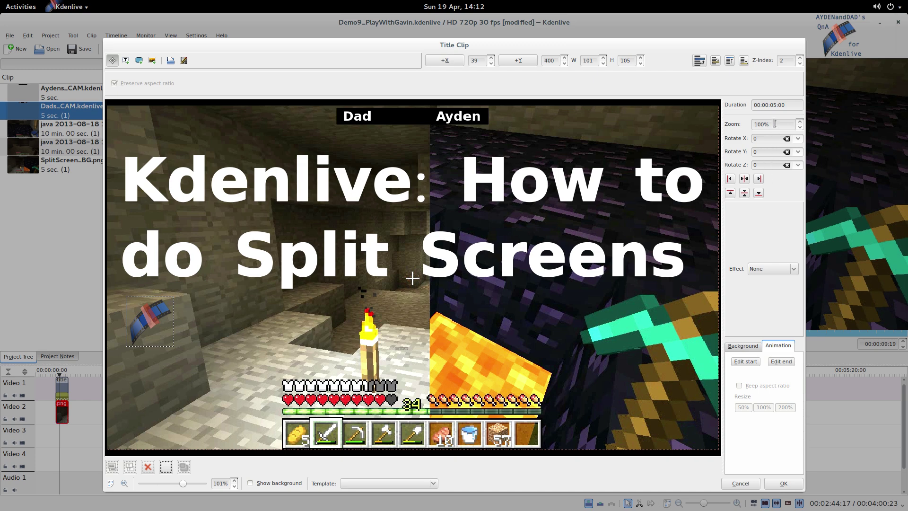
Step: Enlarge the Kdenlive logo to 300% zoom
drag(774, 123, 751, 127)
text(200)
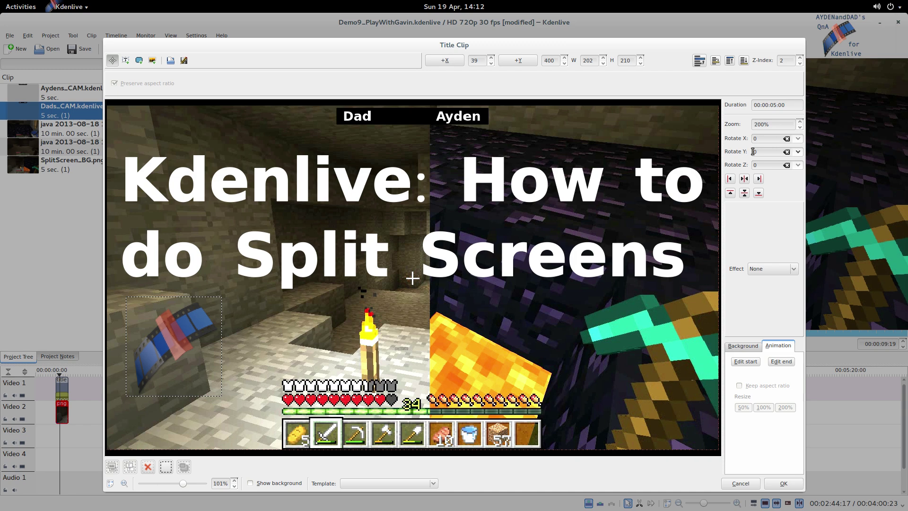
key(BackSpace)
text(3)
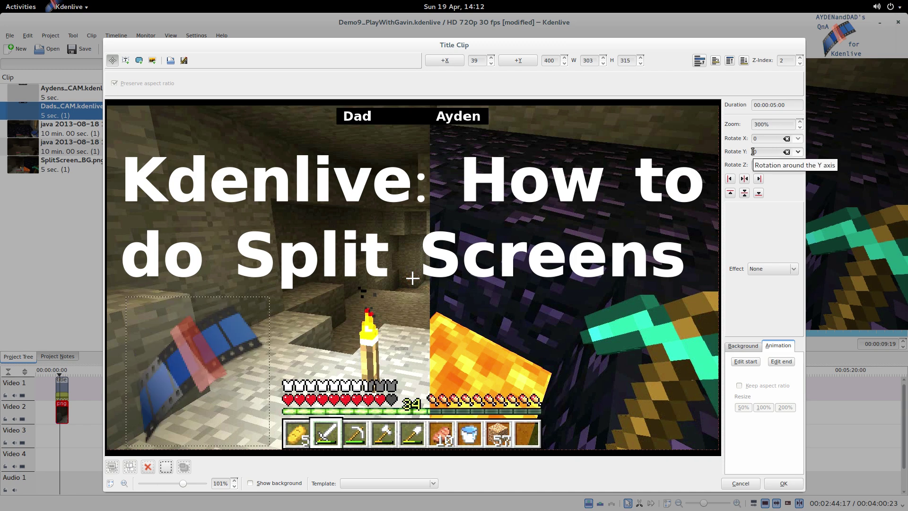
Step: Nudge the logo up and right to X 51, Y 377
click(319, 325)
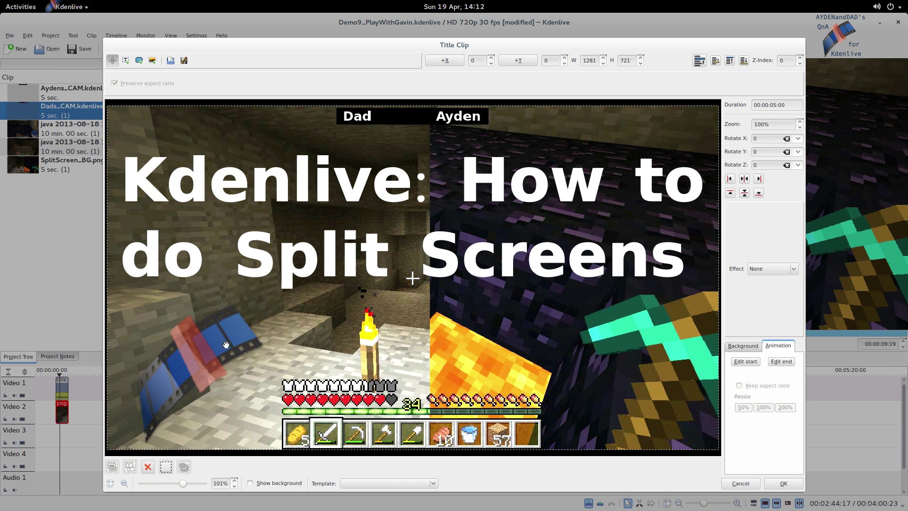
click(211, 357)
drag(211, 357, 216, 346)
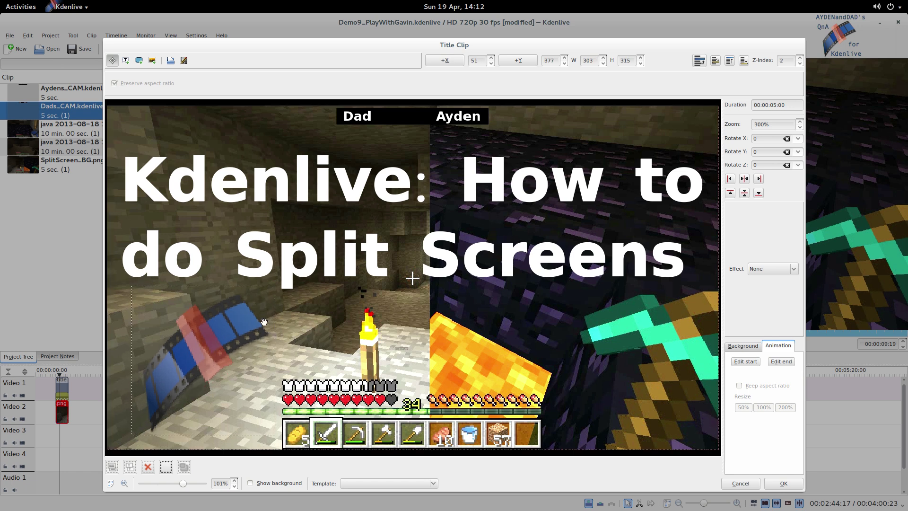
click(362, 216)
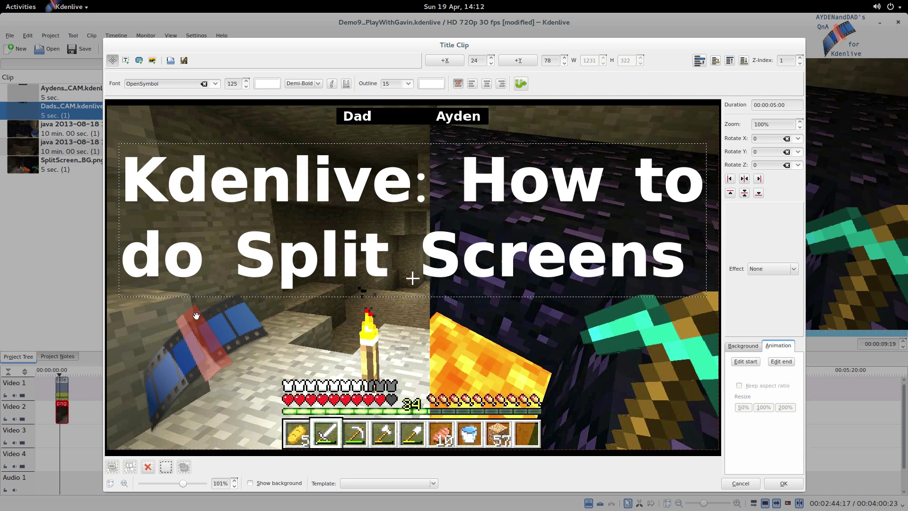
Step: Color the title text with the blue sampled from the logo's film reel
click(269, 84)
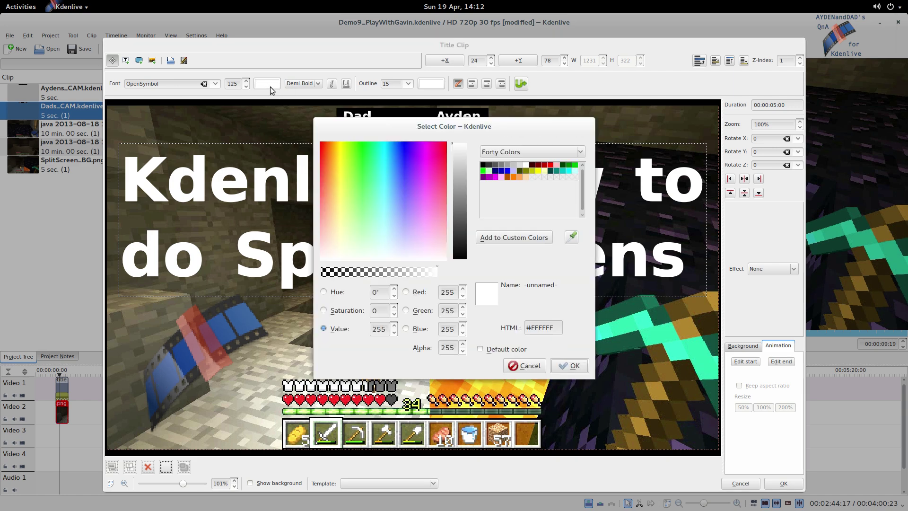
click(573, 239)
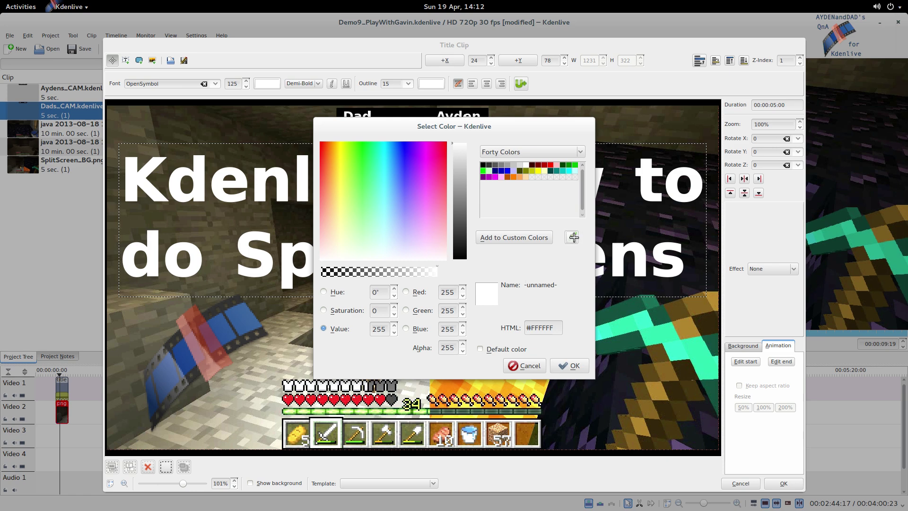
click(164, 385)
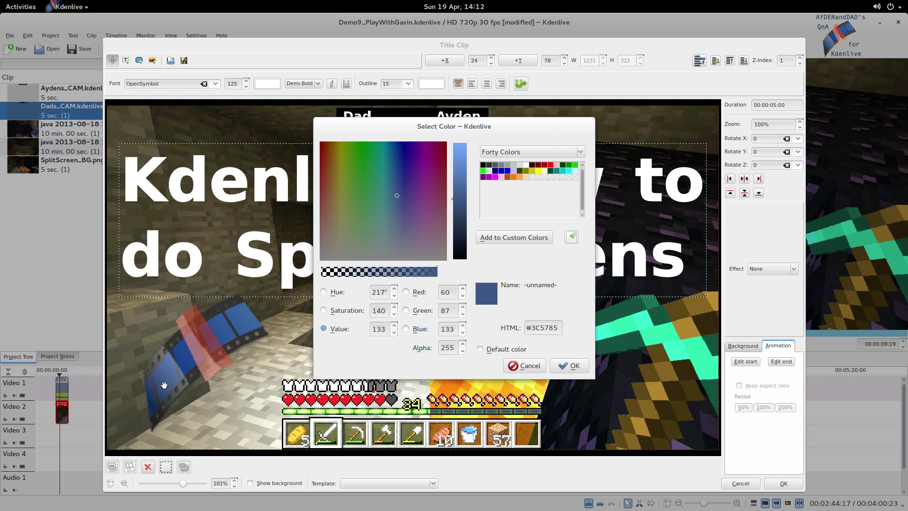
click(570, 365)
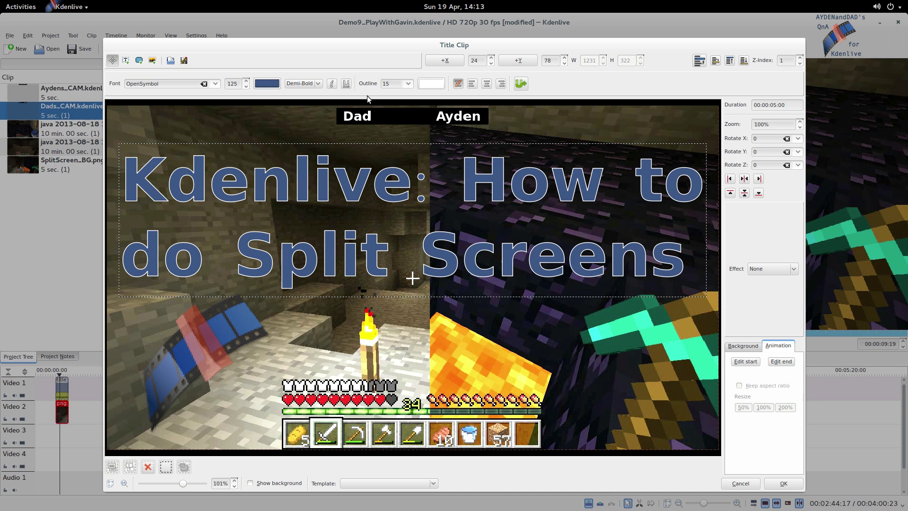
Step: Set the text's white outline width to 16
scroll(392, 86, down, 4)
scroll(397, 85, down, 5)
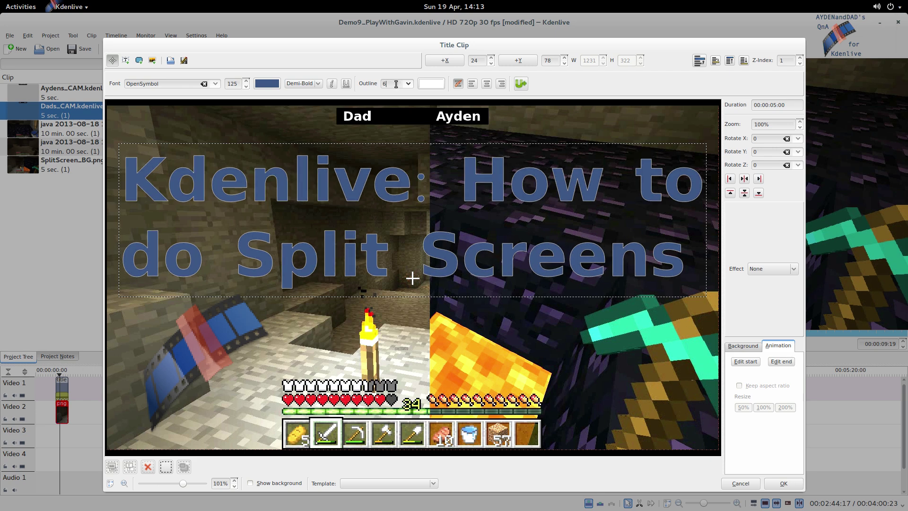
scroll(396, 85, up, 11)
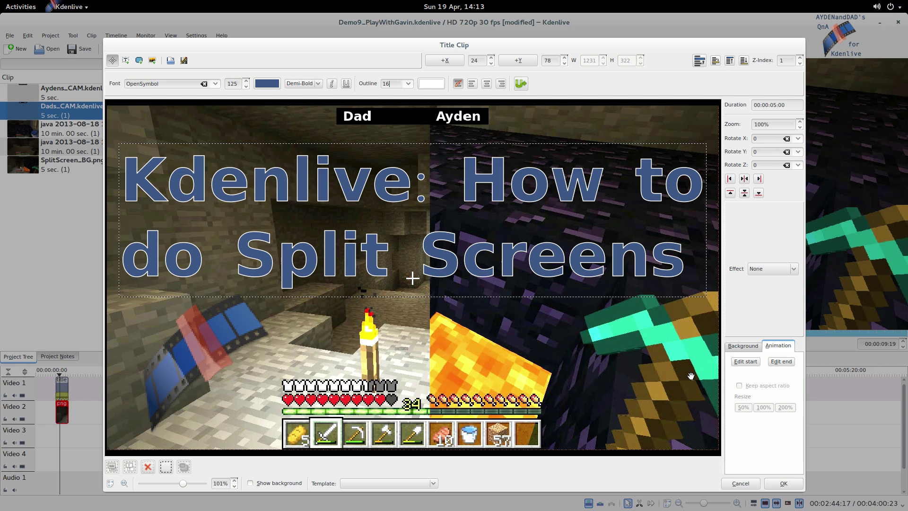
Step: Save the title as a new project clip named TN
click(782, 483)
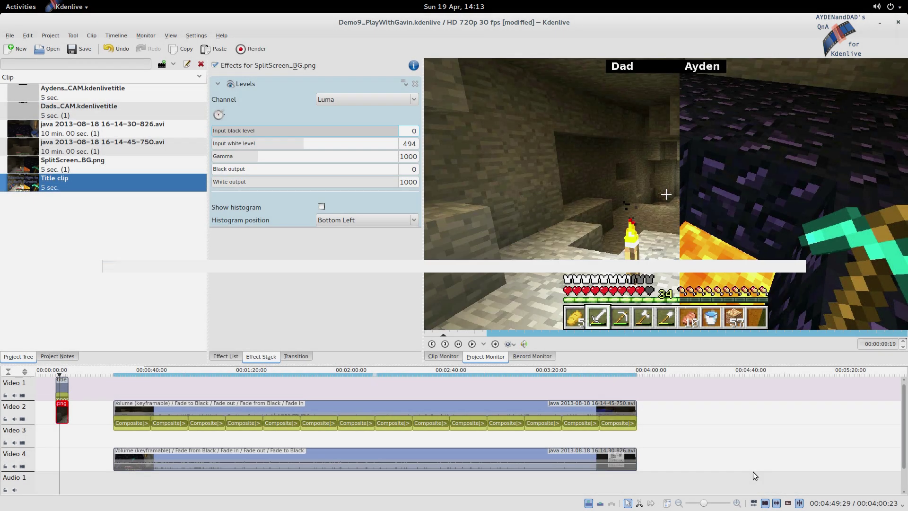
click(67, 180)
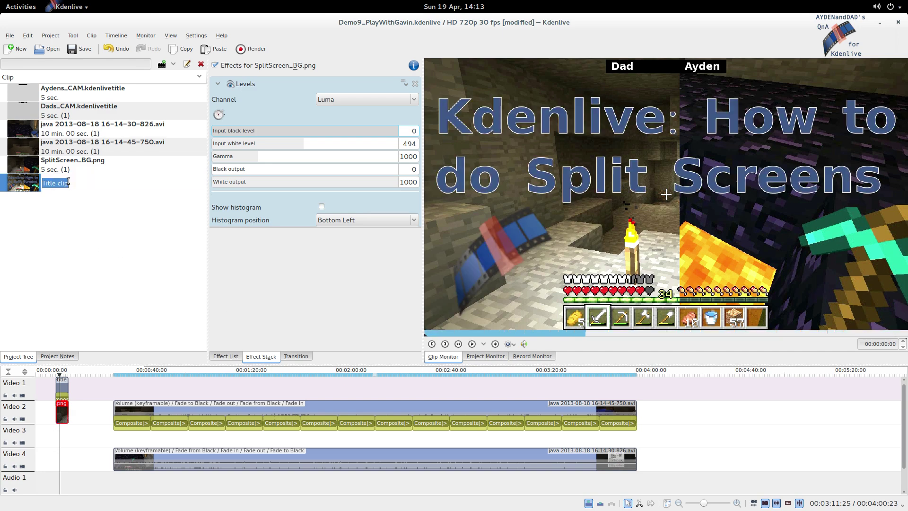
text(TN)
key(Return)
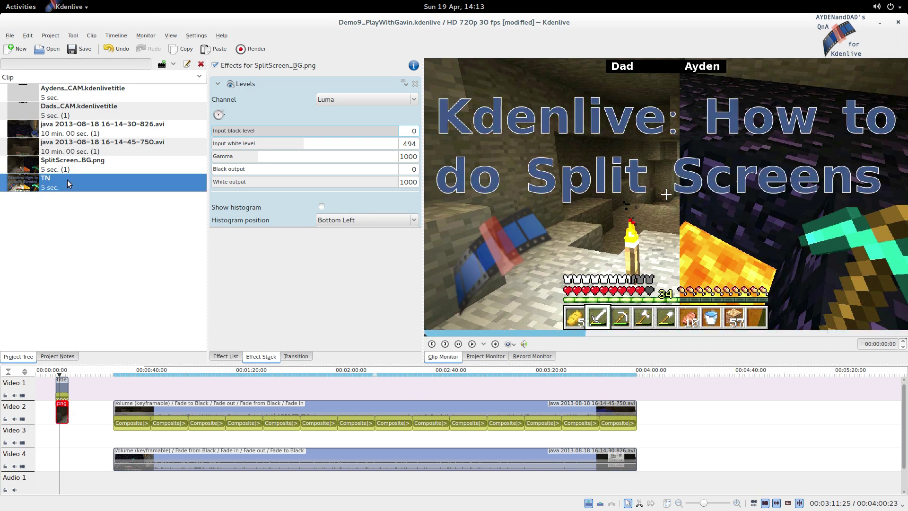
Step: Place TN on Video 2 without its auto transition and preview it over the gameplay
drag(27, 184, 87, 411)
click(93, 425)
key(Delete)
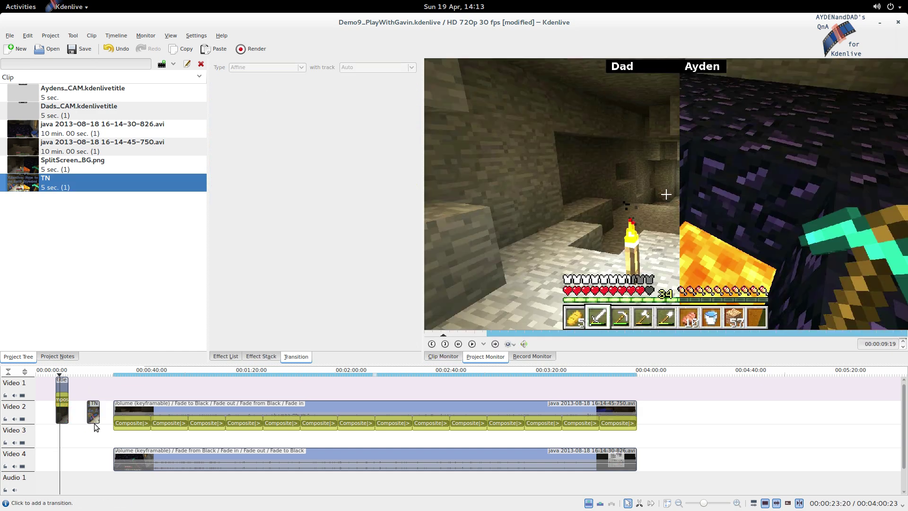
click(90, 428)
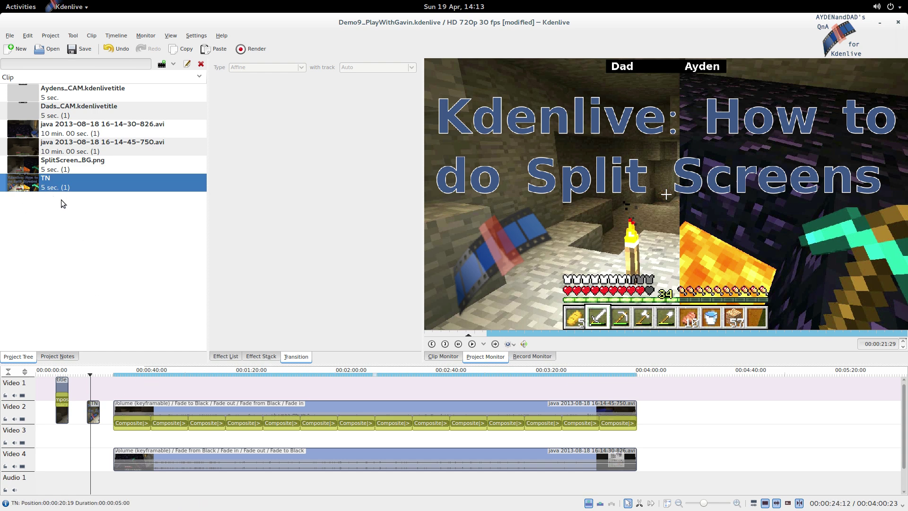
Step: Extract the current frame as SplitScreen_TN.png in Kdenlive/Demo and open it from Files
click(514, 346)
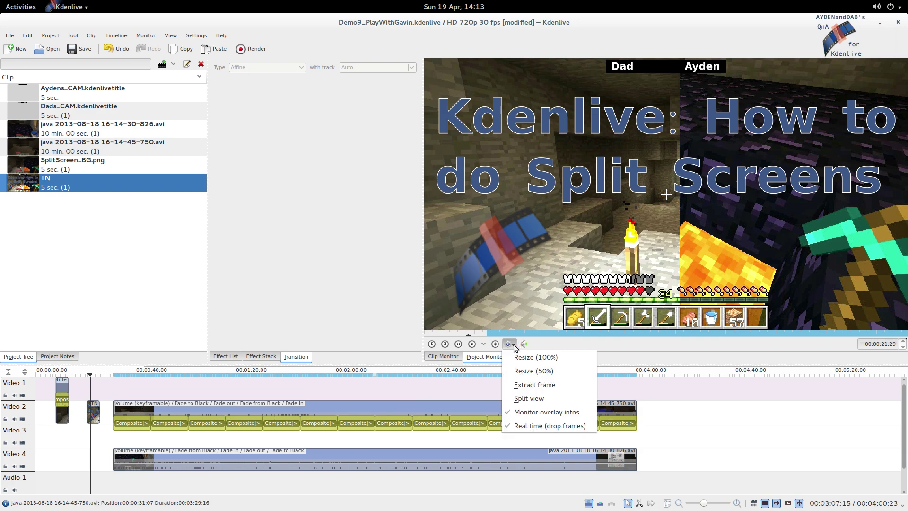
click(522, 386)
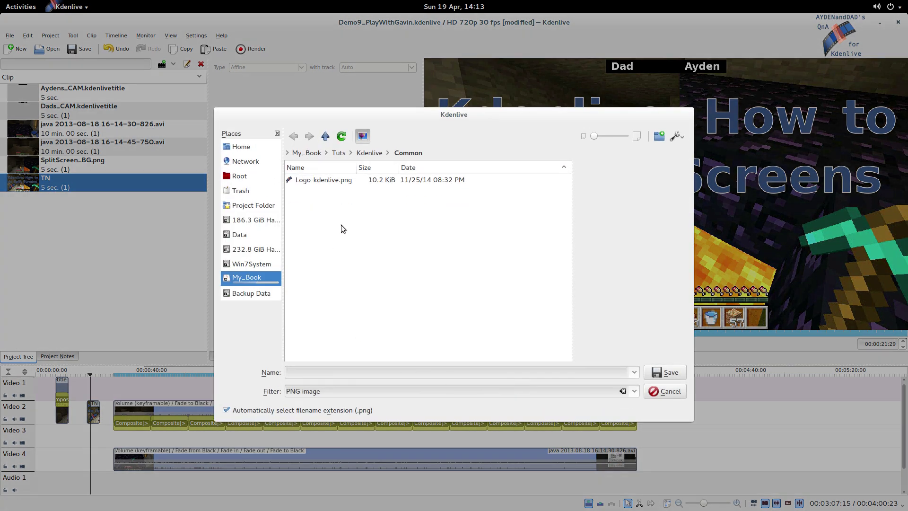
click(377, 156)
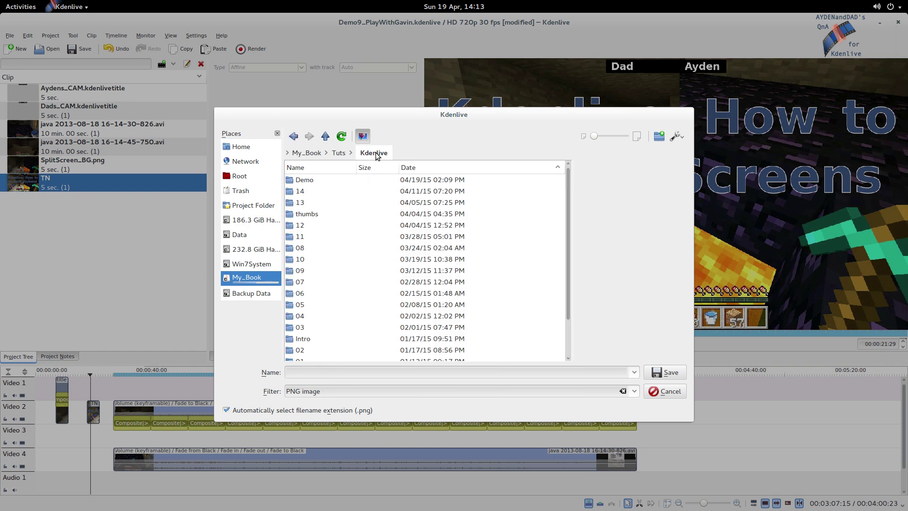
double_click(308, 180)
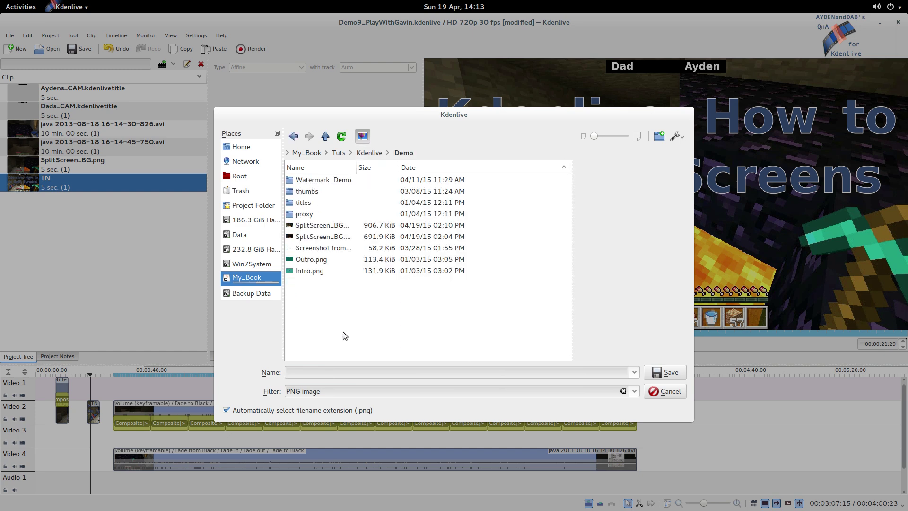
click(331, 226)
click(335, 372)
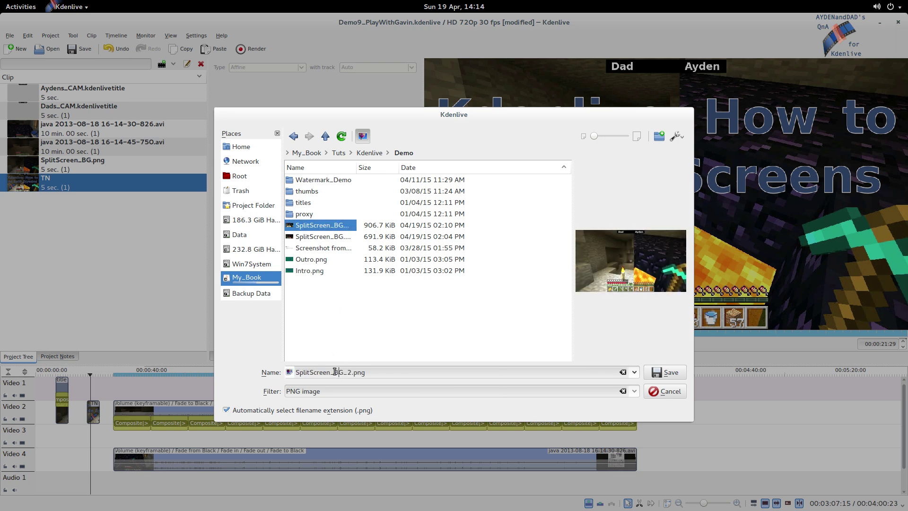
drag(337, 371, 349, 373)
text(TN)
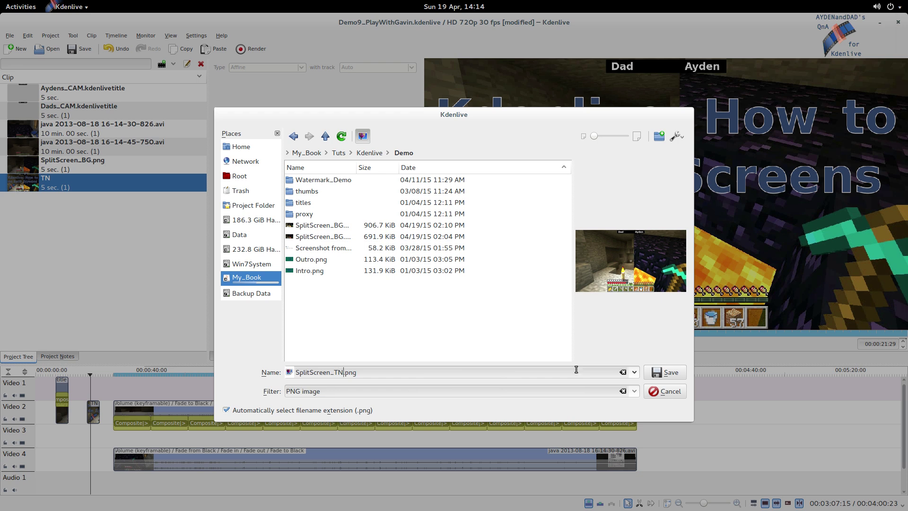
click(668, 373)
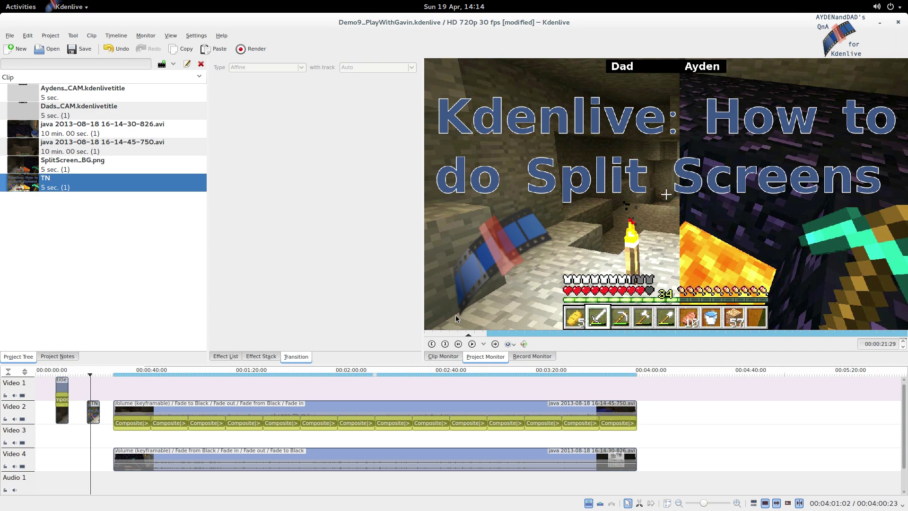
key(alt+Tab)
key(alt+Tab)
key(alt+Tab)
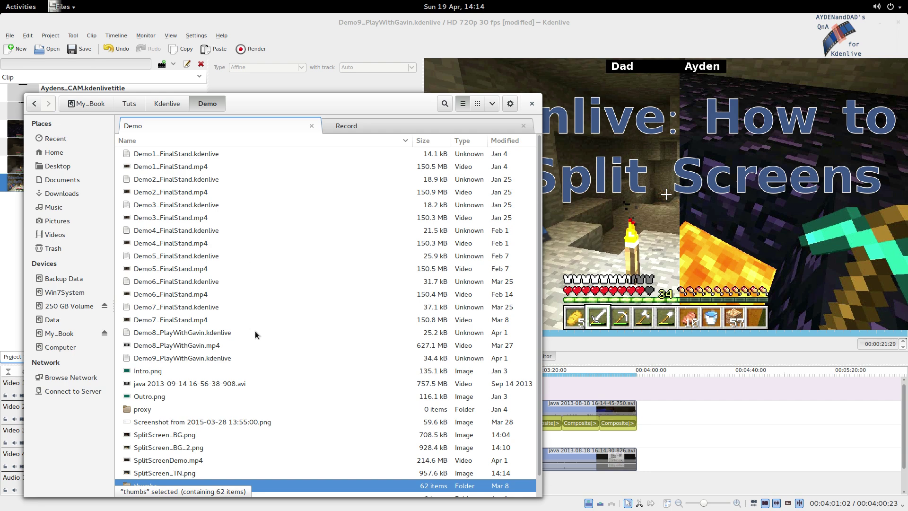
double_click(184, 473)
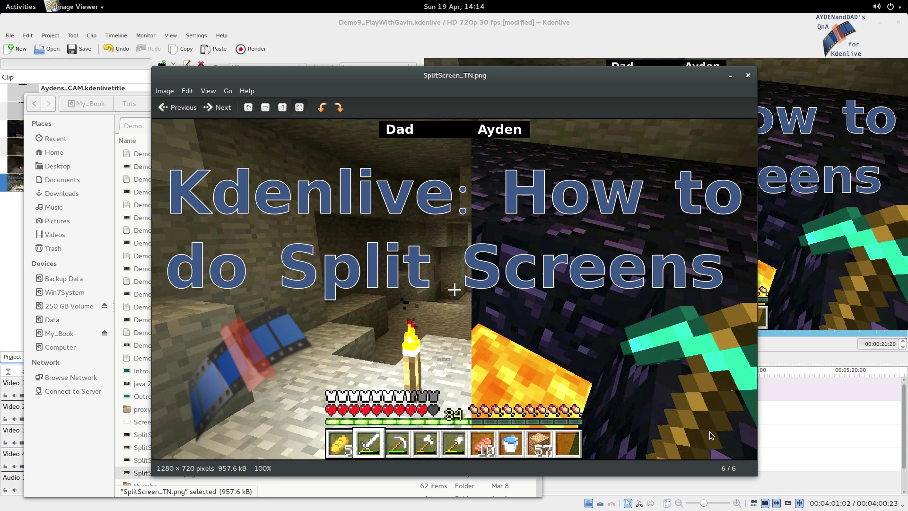
Step: Resize the Image Viewer window to show SplitScreen_TN.png nearly full screen
drag(752, 473, 317, 251)
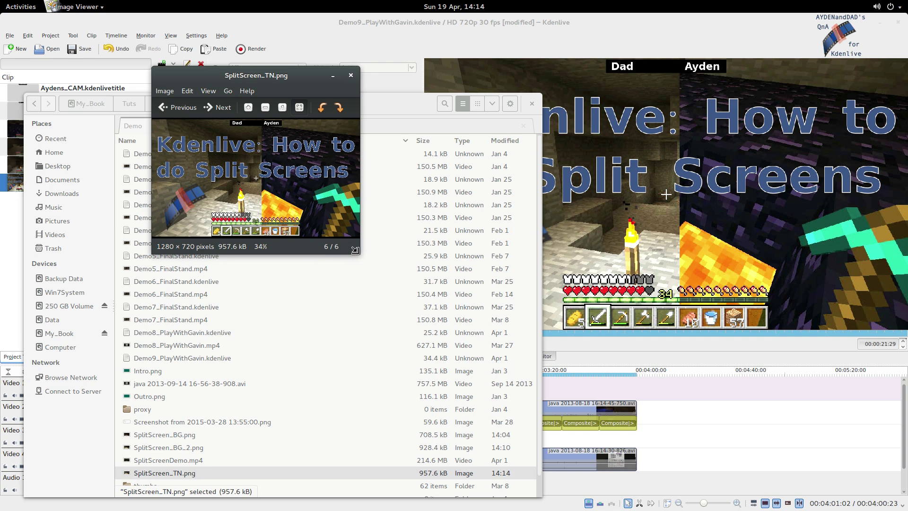
drag(354, 249, 590, 395)
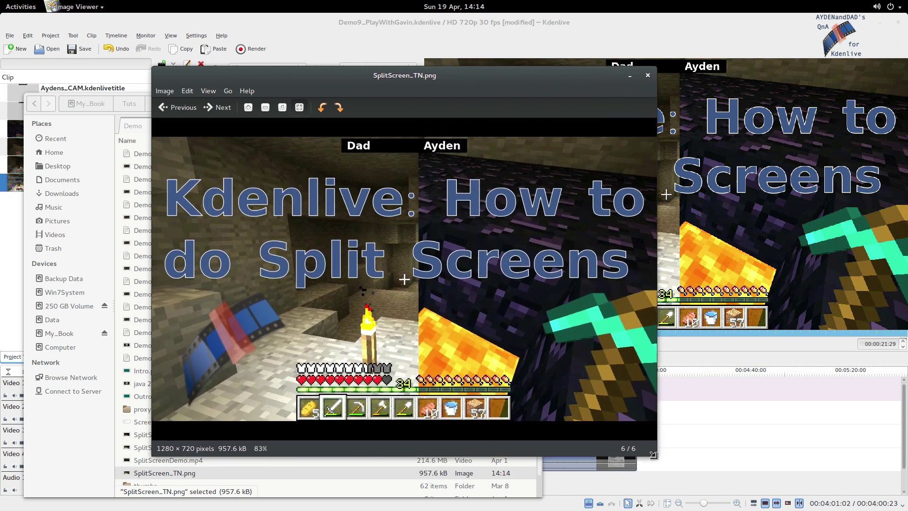
drag(654, 455, 734, 462)
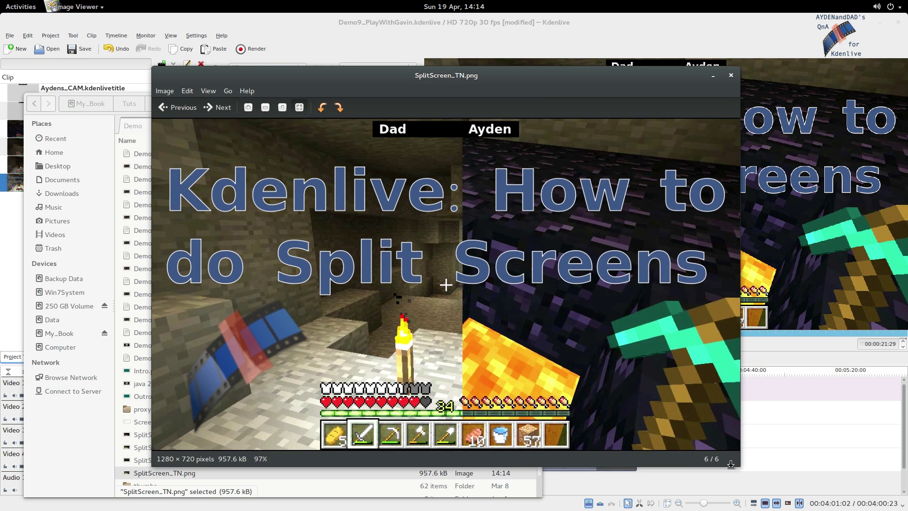